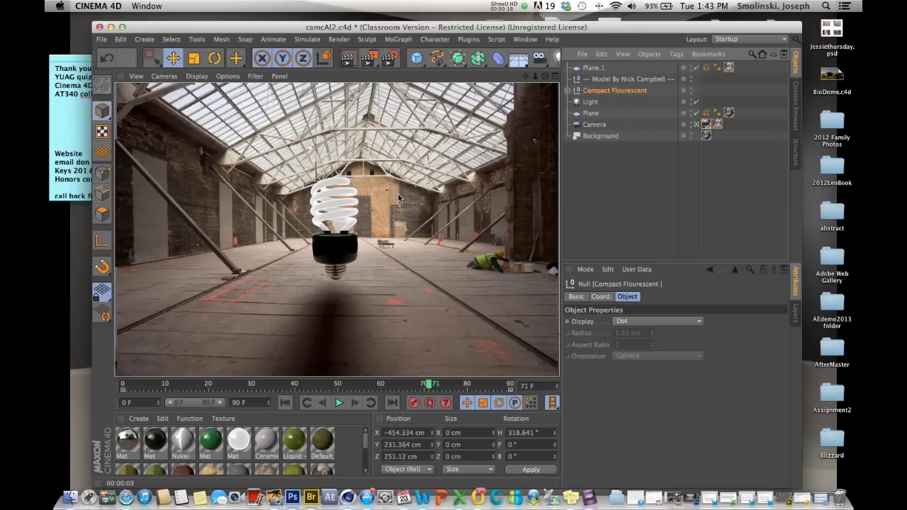
# - Leave the render view and start a new empty document, Untitled 8
pyautogui.click(341, 292)
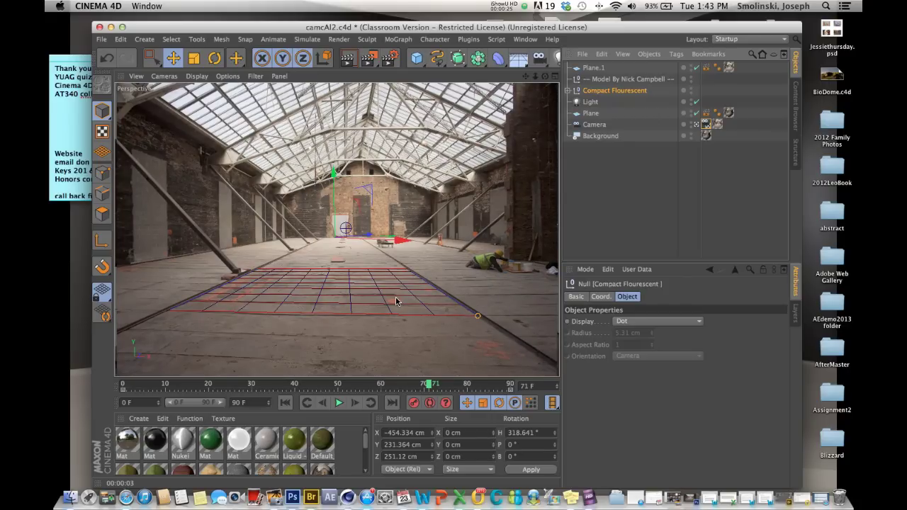
pyautogui.press('super+n')
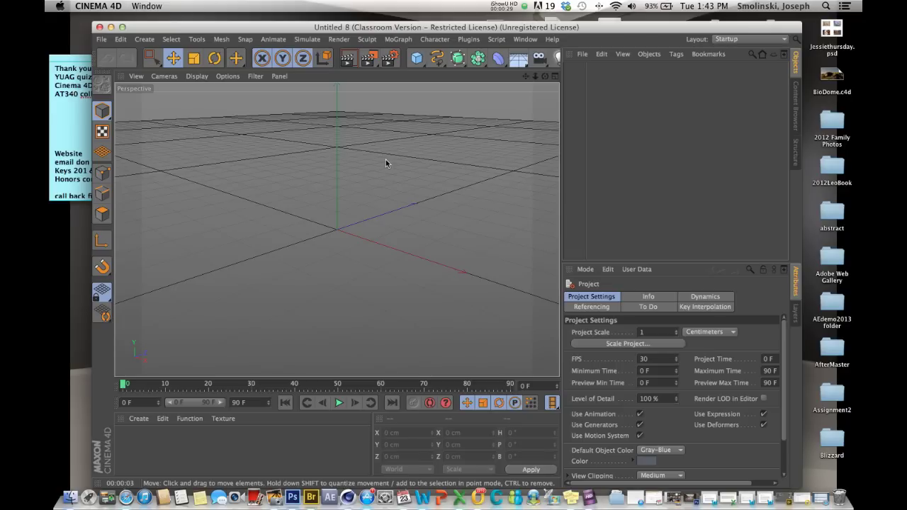
# - Add a Camera object and attach a Camera Calibrator tag to it
pyautogui.click(538, 59)
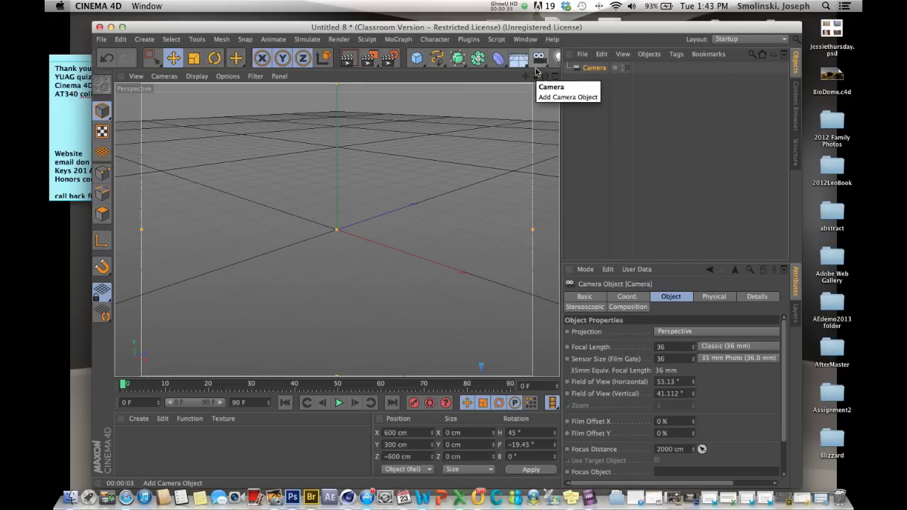
pyautogui.click(677, 56)
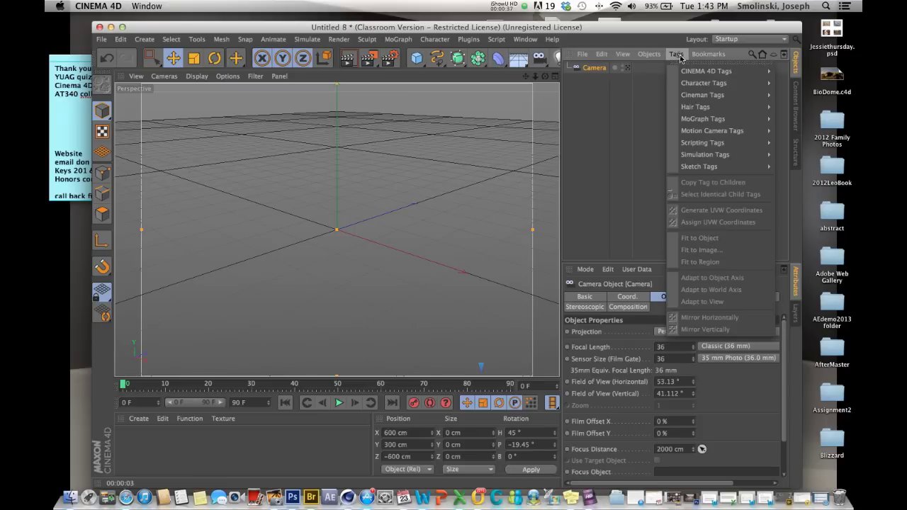
pyautogui.moveTo(686, 73)
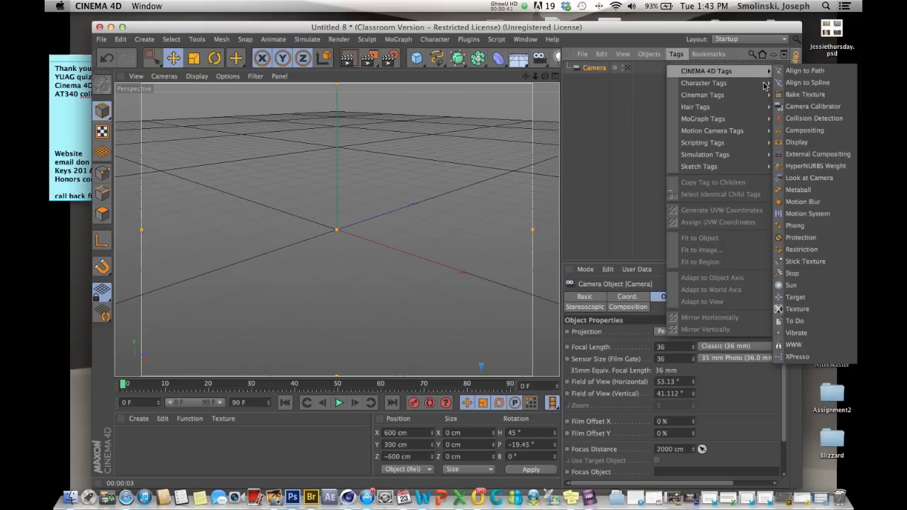
pyautogui.click(806, 106)
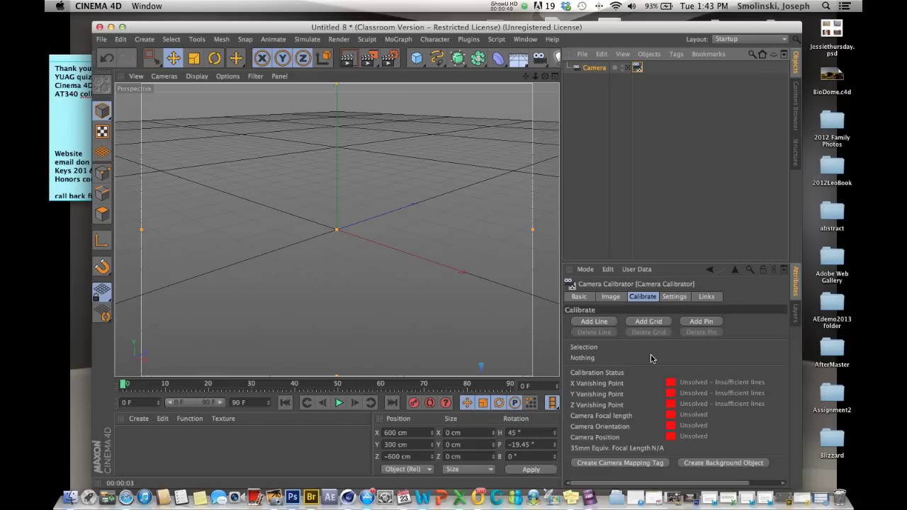
pyautogui.click(613, 298)
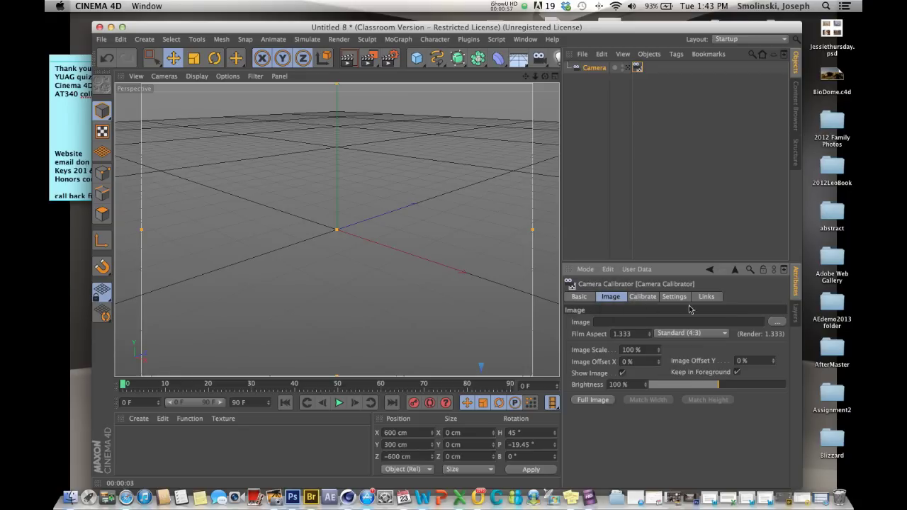
pyautogui.click(774, 322)
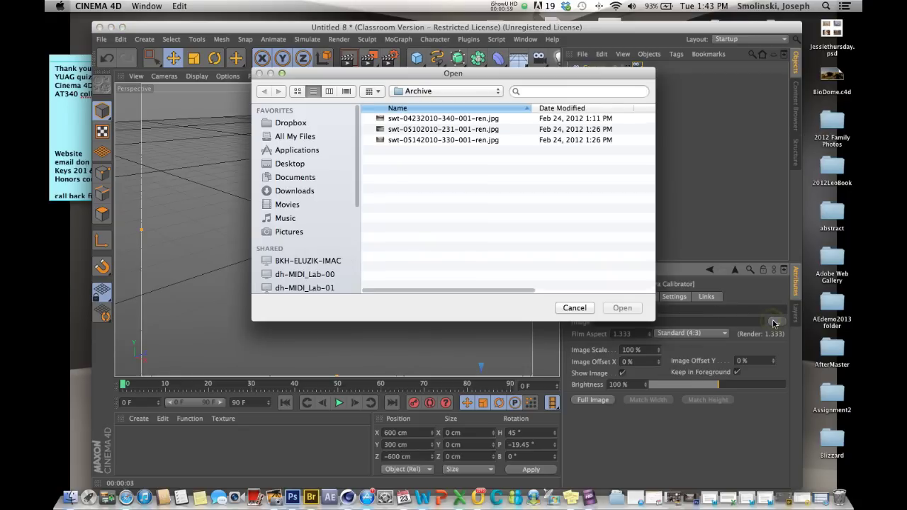
pyautogui.click(403, 140)
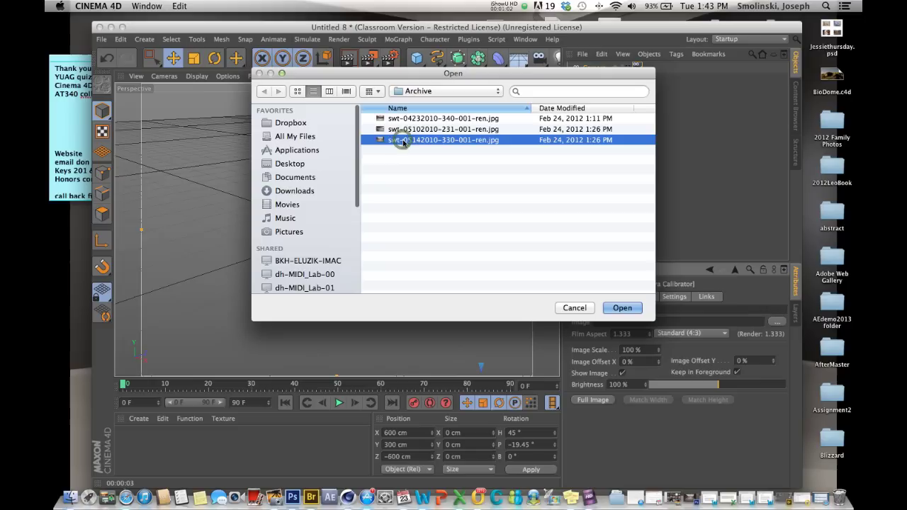
pyautogui.click(623, 308)
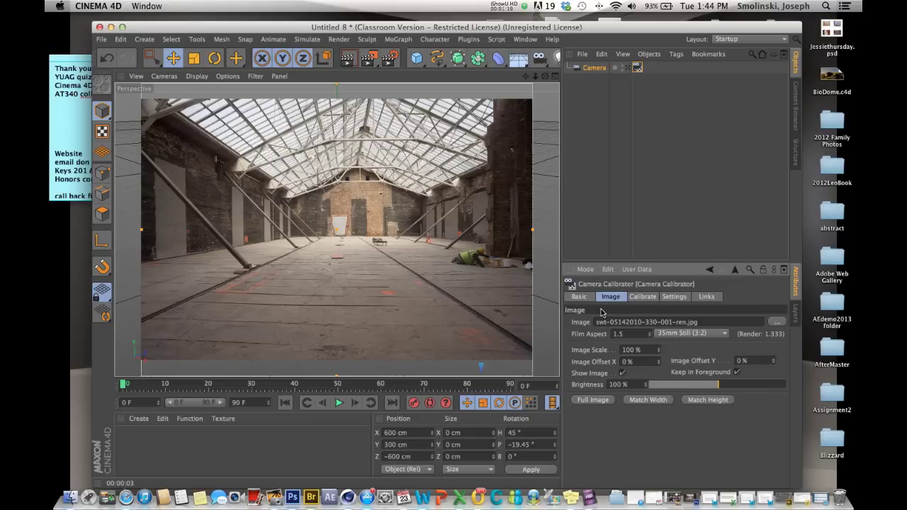
pyautogui.click(642, 297)
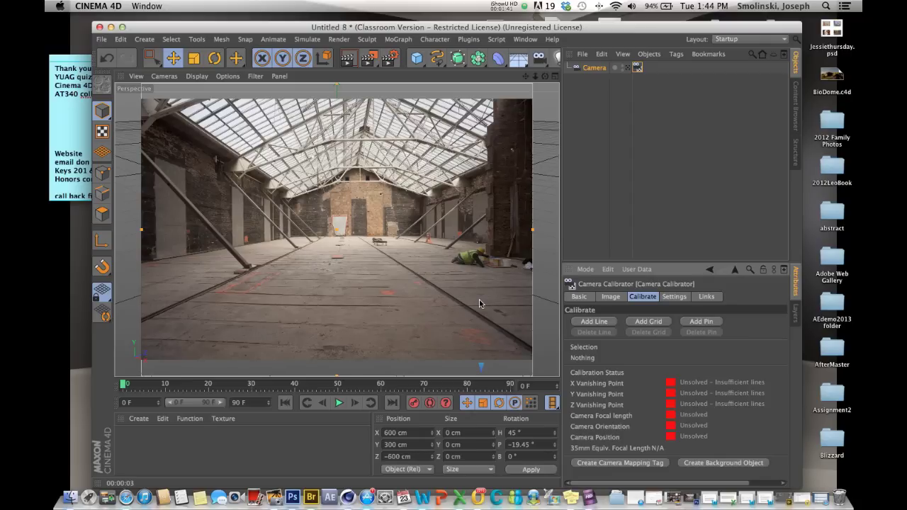
# - Add a calibration line along the left floor line and assign it to the Z axis
pyautogui.click(597, 323)
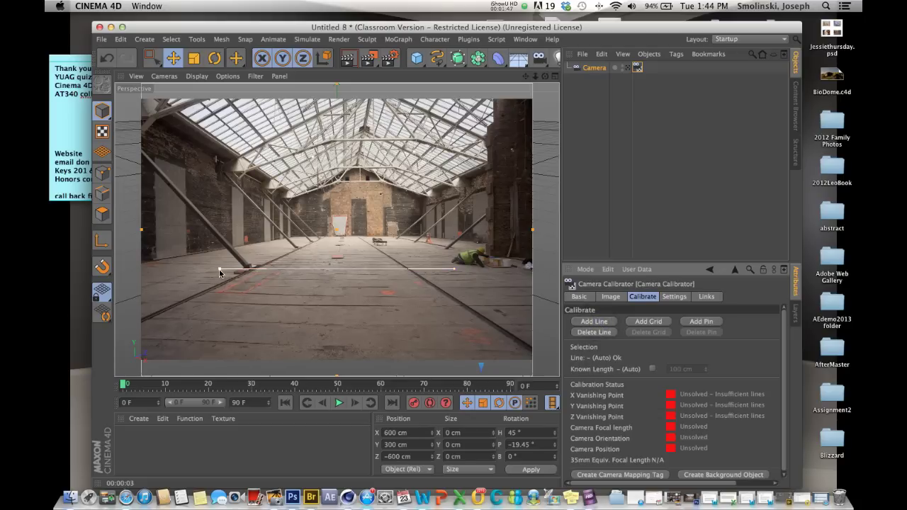
pyautogui.moveTo(219, 271); pyautogui.dragTo(284, 257)
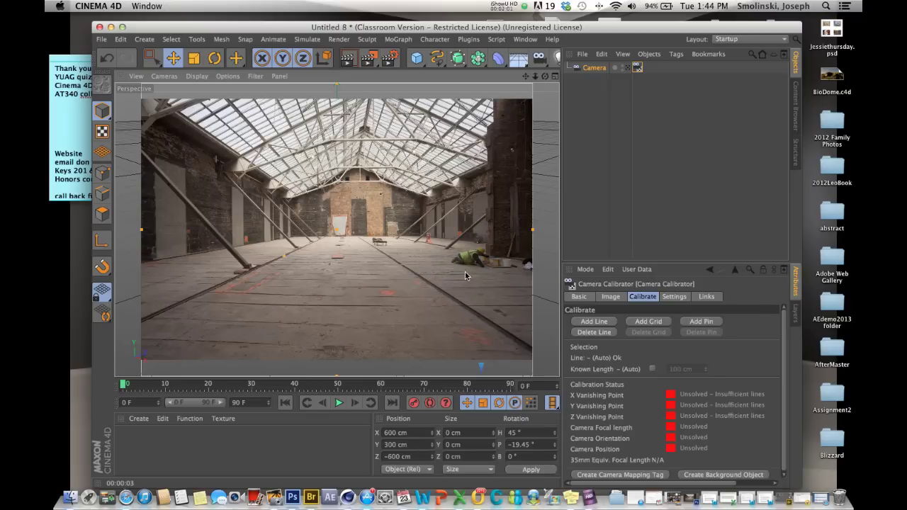
pyautogui.moveTo(455, 272); pyautogui.dragTo(210, 289)
pyautogui.click(261, 268)
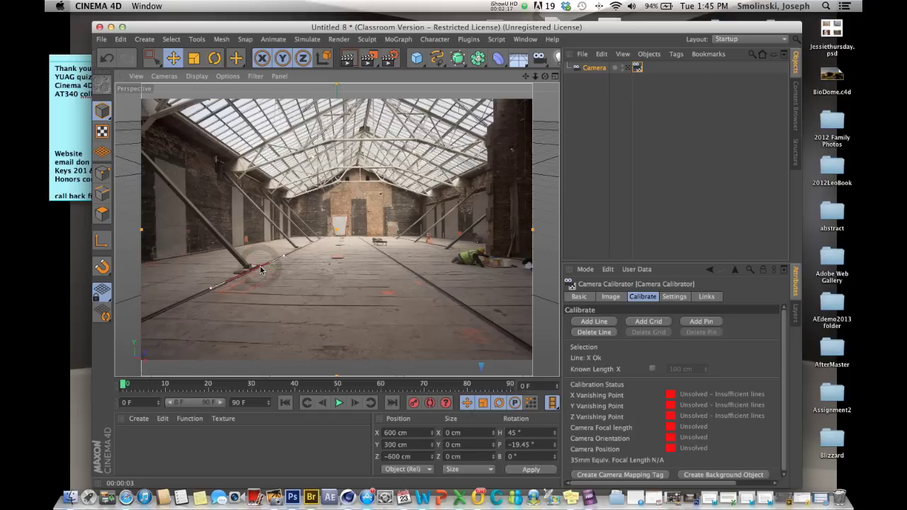
pyautogui.click(261, 268)
pyautogui.click(261, 269)
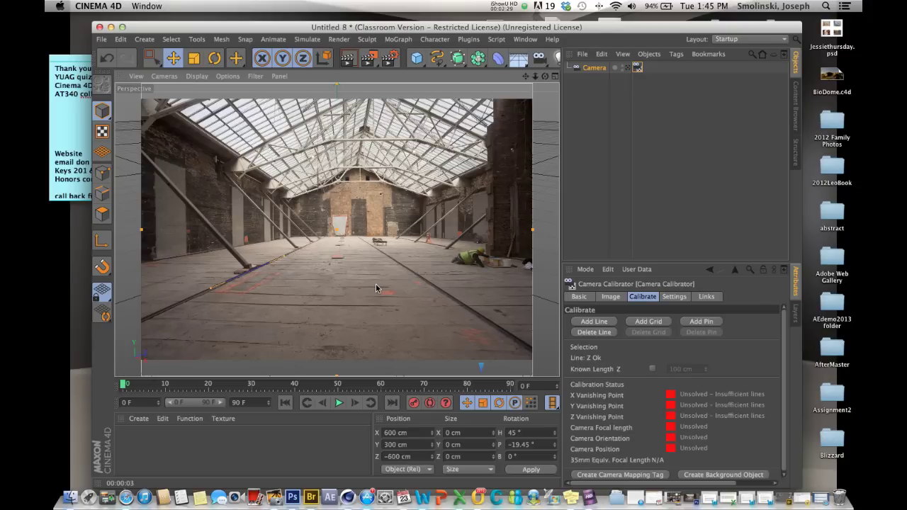
# - Add a second Z-axis line along the right floor line to solve the Z vanishing point
pyautogui.click(594, 322)
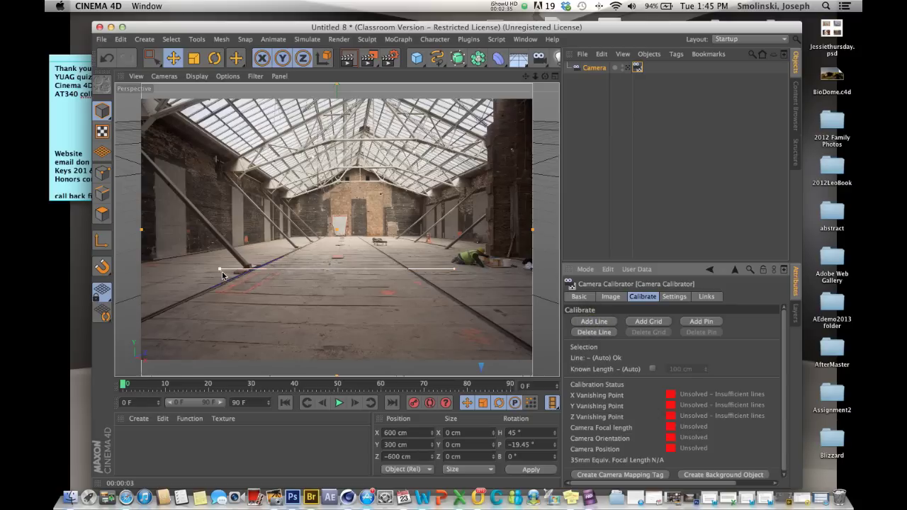
pyautogui.moveTo(220, 272); pyautogui.dragTo(388, 255)
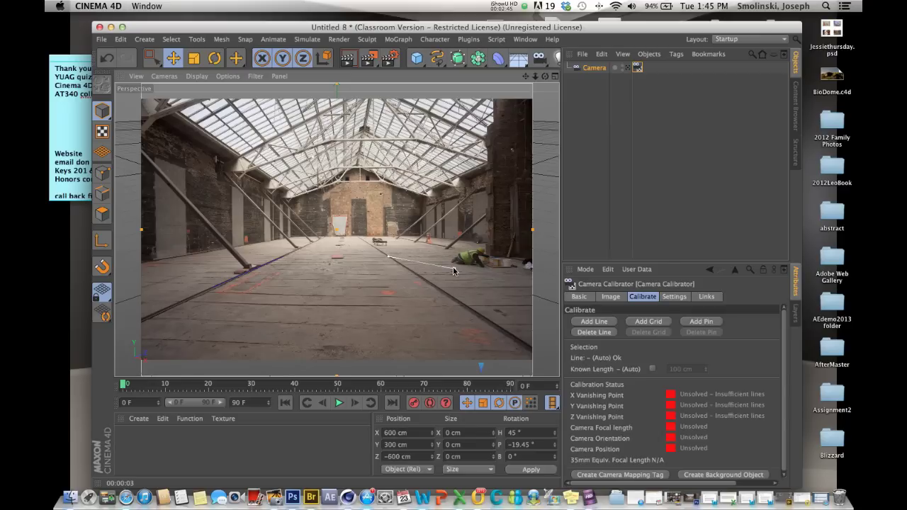
pyautogui.moveTo(454, 268); pyautogui.dragTo(444, 292)
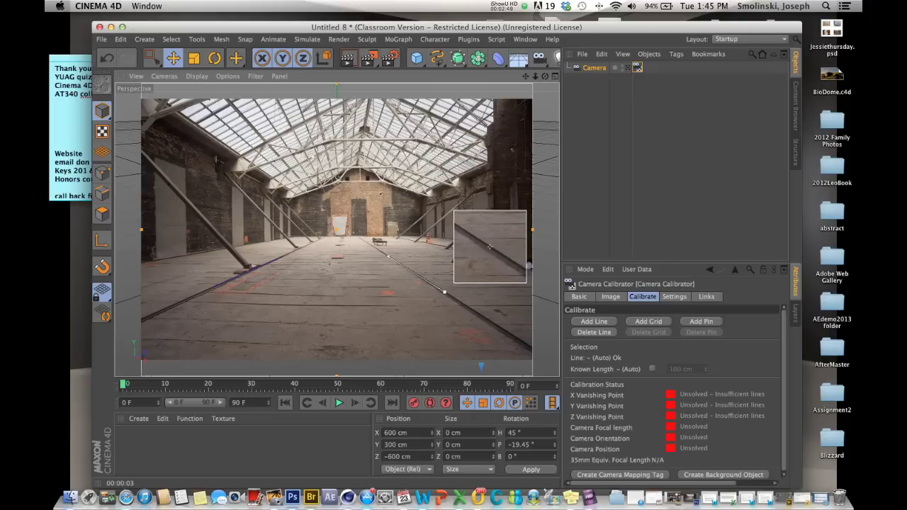
pyautogui.moveTo(444, 292); pyautogui.dragTo(445, 292)
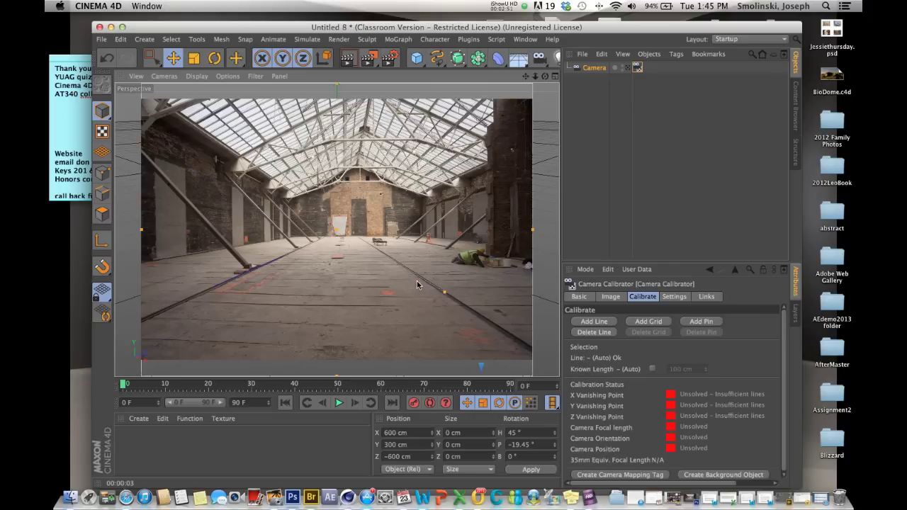
pyautogui.click(416, 277)
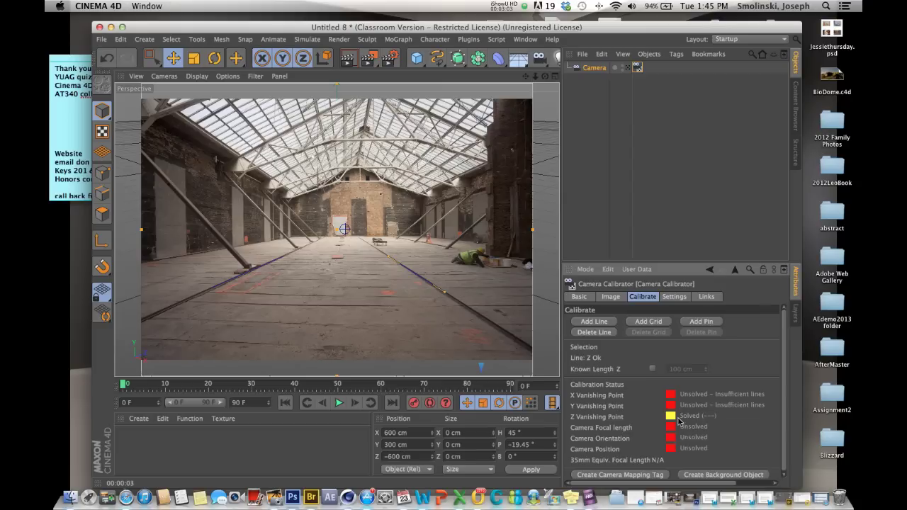
# - Add two X-axis lines on horizontal floor seams, solving focal length 12.511 and orientation
pyautogui.click(594, 322)
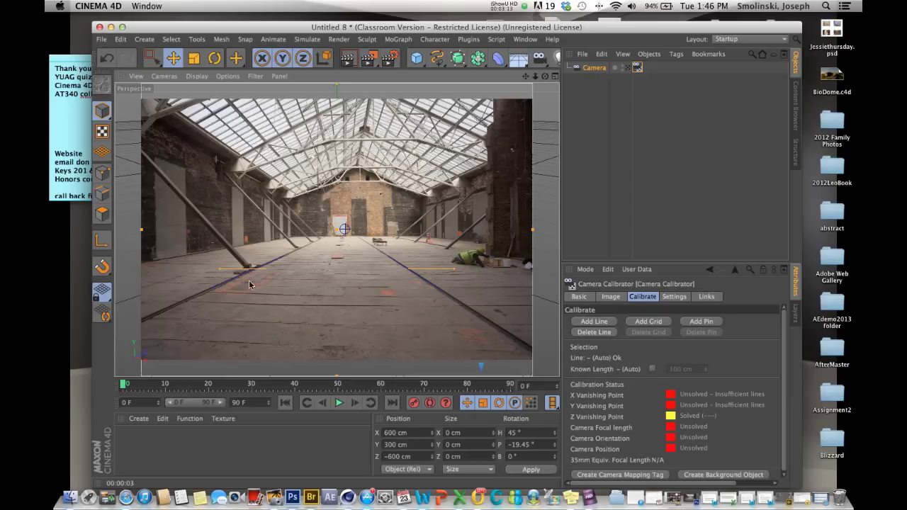
pyautogui.moveTo(220, 271); pyautogui.dragTo(186, 305)
pyautogui.moveTo(454, 270); pyautogui.dragTo(454, 276)
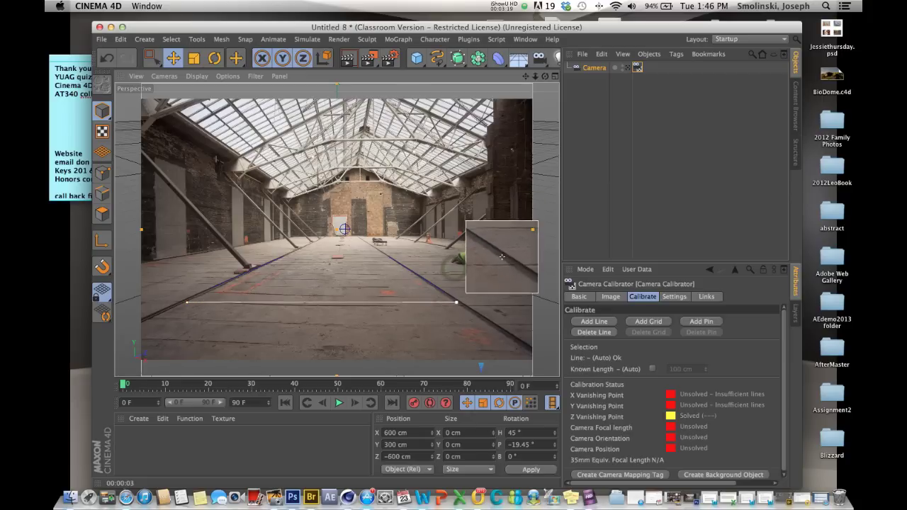
pyautogui.moveTo(457, 303); pyautogui.dragTo(461, 307)
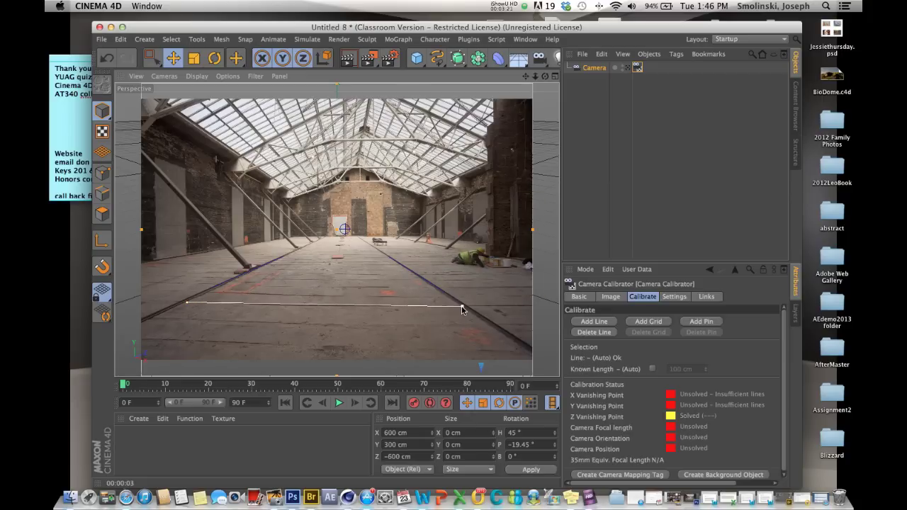
pyautogui.click(326, 309)
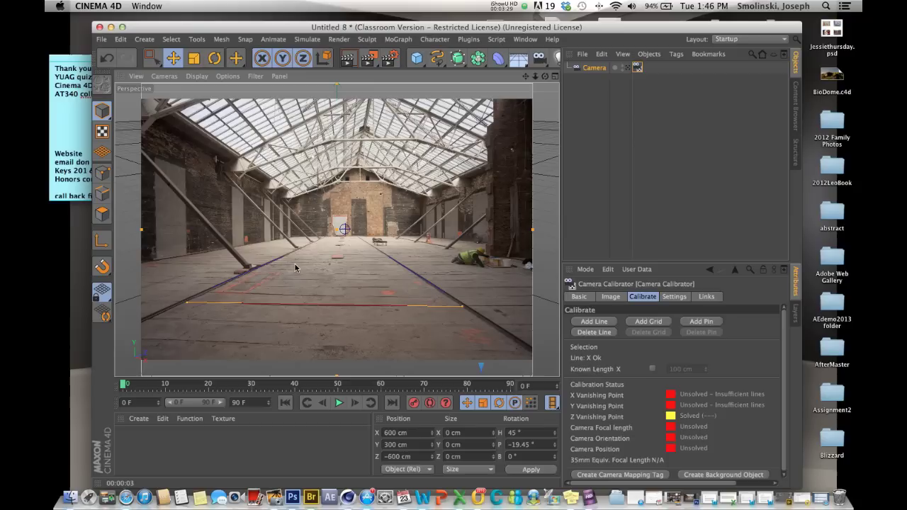
pyautogui.click(595, 321)
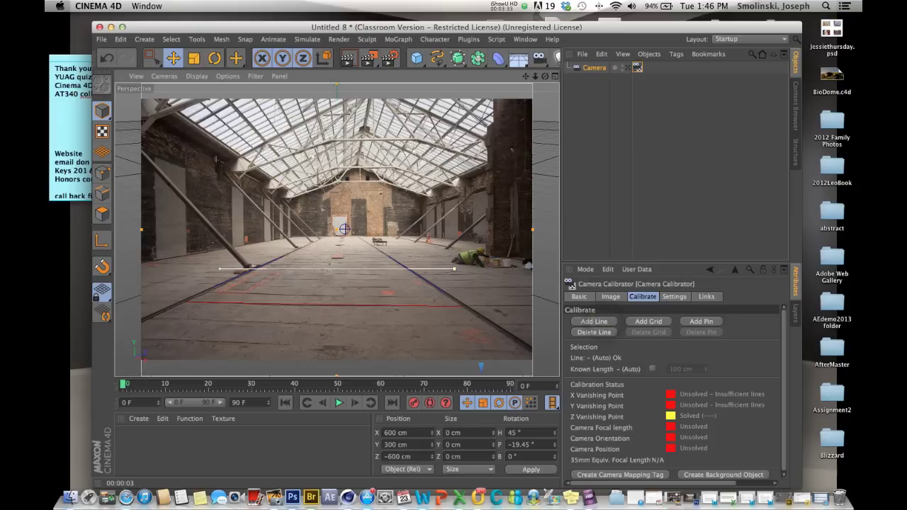
pyautogui.moveTo(407, 272)
pyautogui.mouseDown()
pyautogui.moveTo(395, 273)
pyautogui.moveTo(399, 266)
pyautogui.mouseUp()
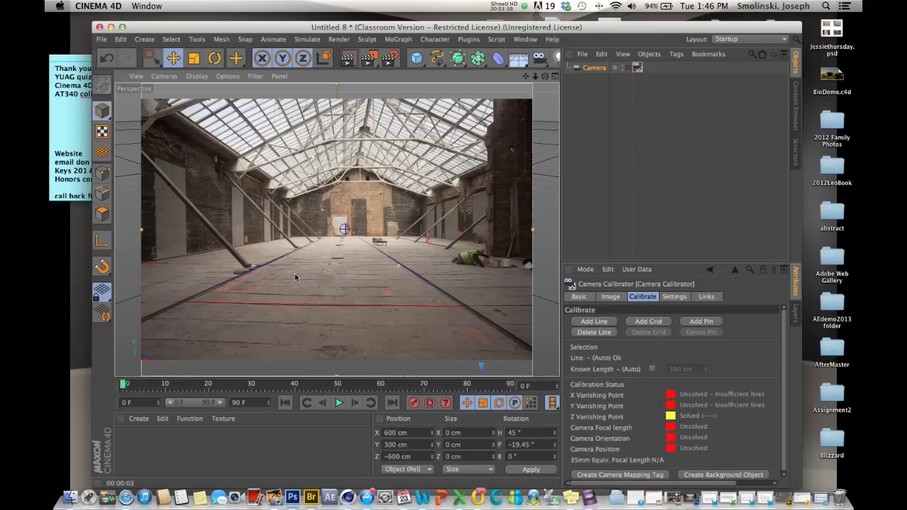
pyautogui.moveTo(220, 271); pyautogui.dragTo(268, 265)
pyautogui.click(326, 269)
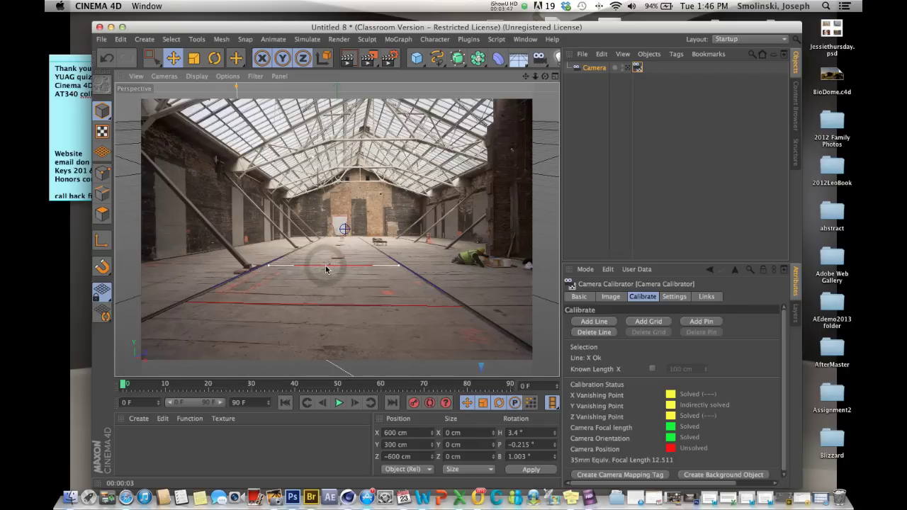
# - Place a calibration pin on the left floor line so camera position solves with an assumed distance
pyautogui.click(379, 305)
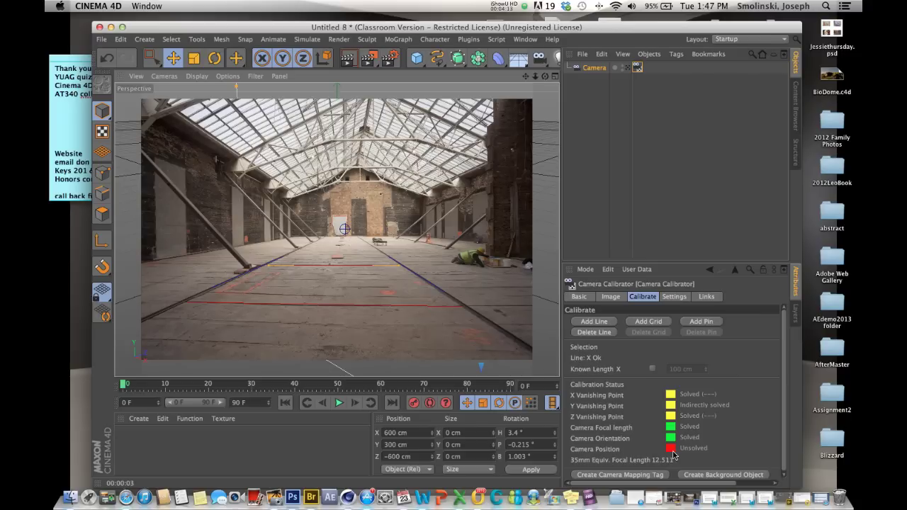
pyautogui.click(699, 322)
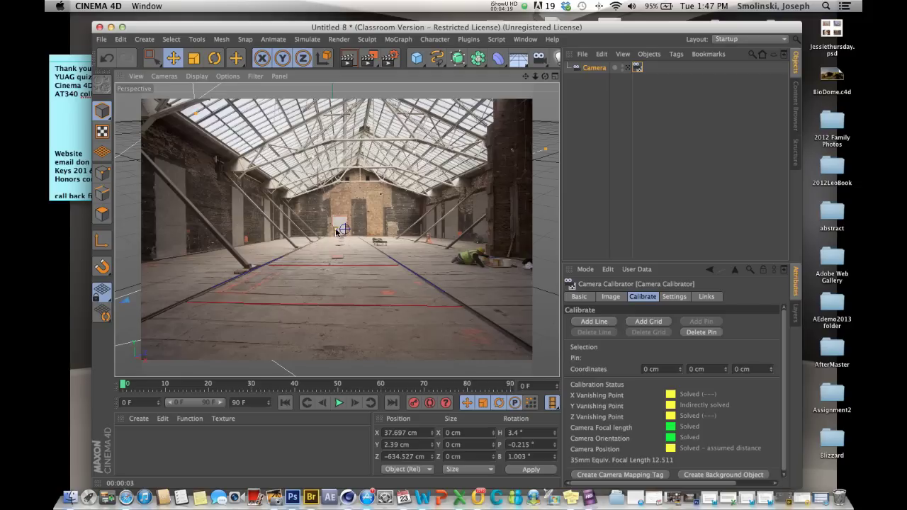
pyautogui.moveTo(337, 231)
pyautogui.mouseDown()
pyautogui.moveTo(368, 226)
pyautogui.moveTo(340, 221)
pyautogui.moveTo(333, 238)
pyautogui.mouseUp()
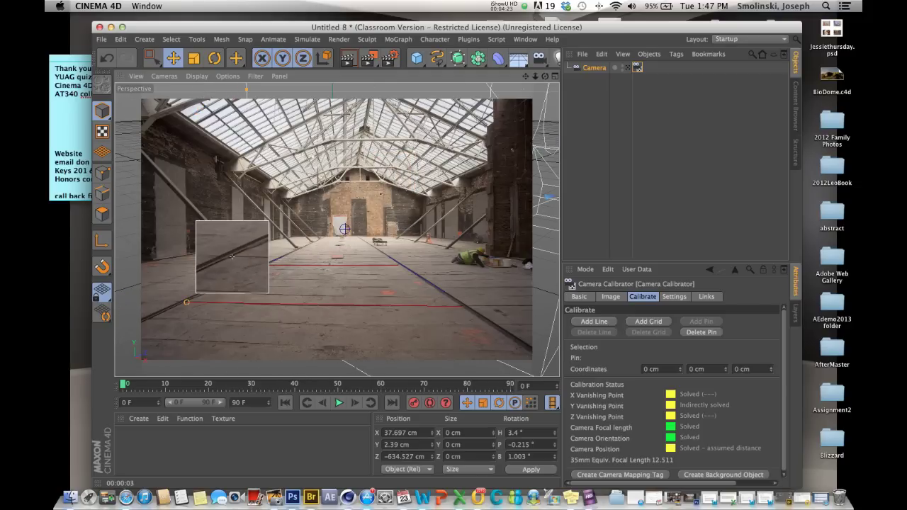
pyautogui.click(187, 302)
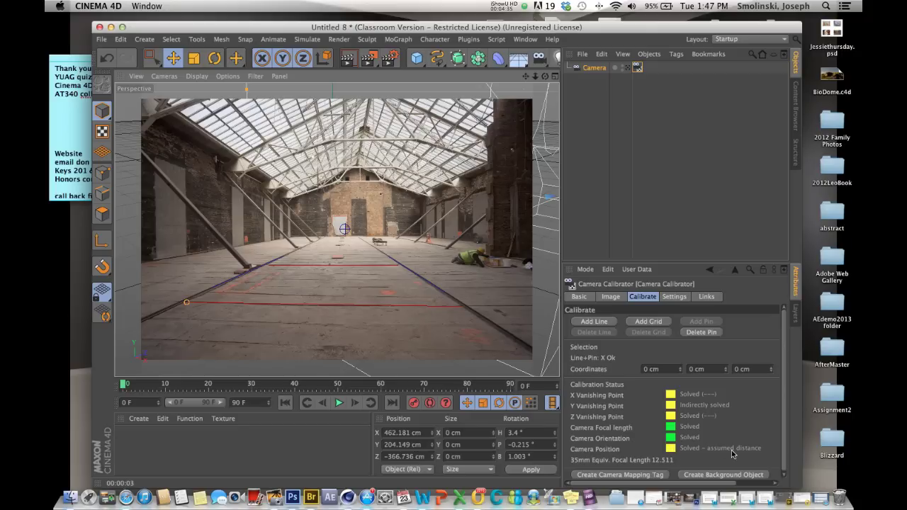
pyautogui.scroll(-1, 785, 426)
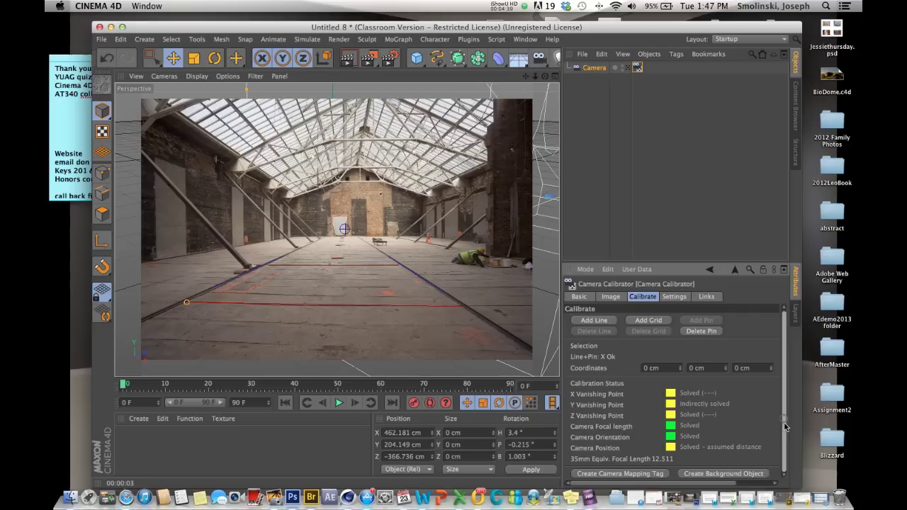
# - Create the Background object and camera mapping tag, then look through the calibrated camera
pyautogui.click(745, 475)
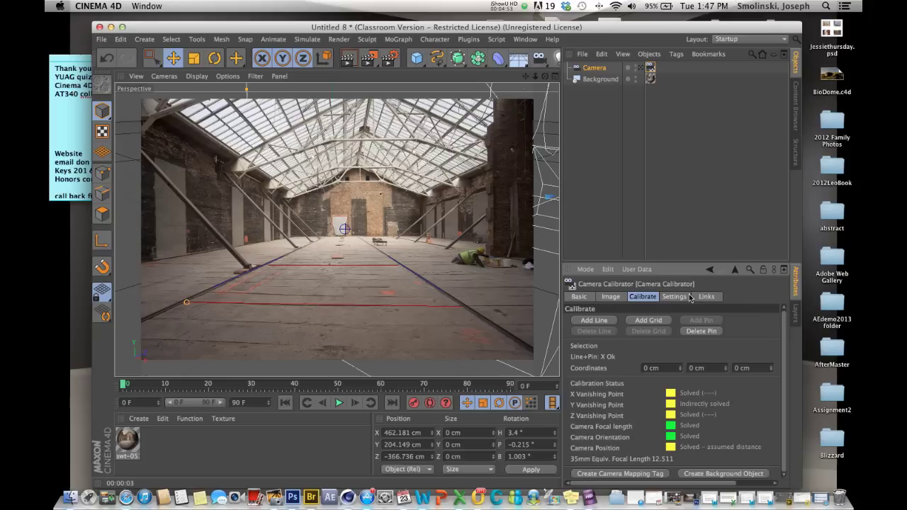
pyautogui.click(652, 475)
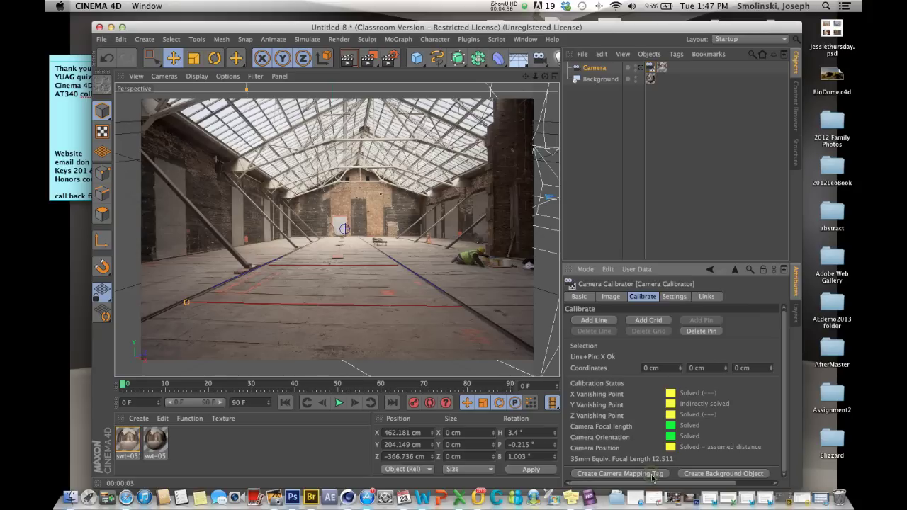
pyautogui.click(642, 69)
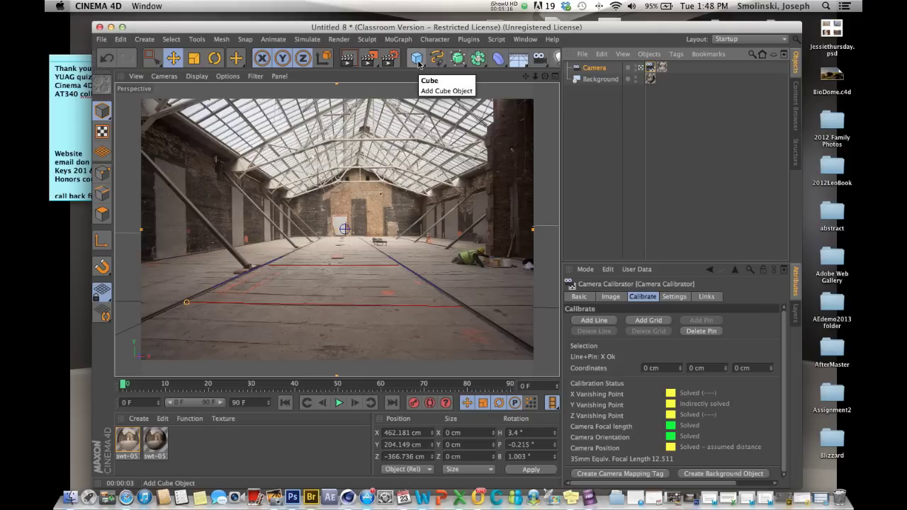
# - Add a Plane, shift it right and back, and enlarge it to about 1413 by 1135 cm
pyautogui.moveTo(418, 63); pyautogui.dragTo(509, 93)
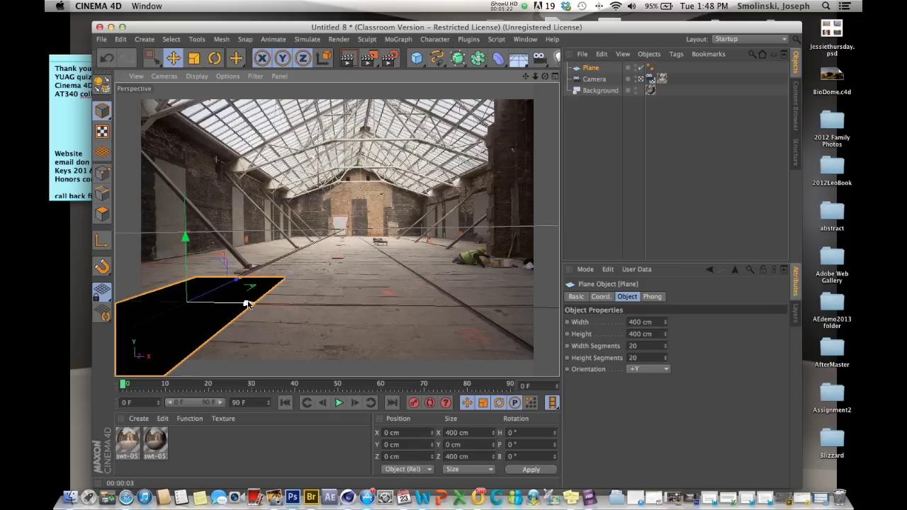
pyautogui.moveTo(247, 303); pyautogui.dragTo(382, 317)
pyautogui.moveTo(324, 284); pyautogui.dragTo(335, 260)
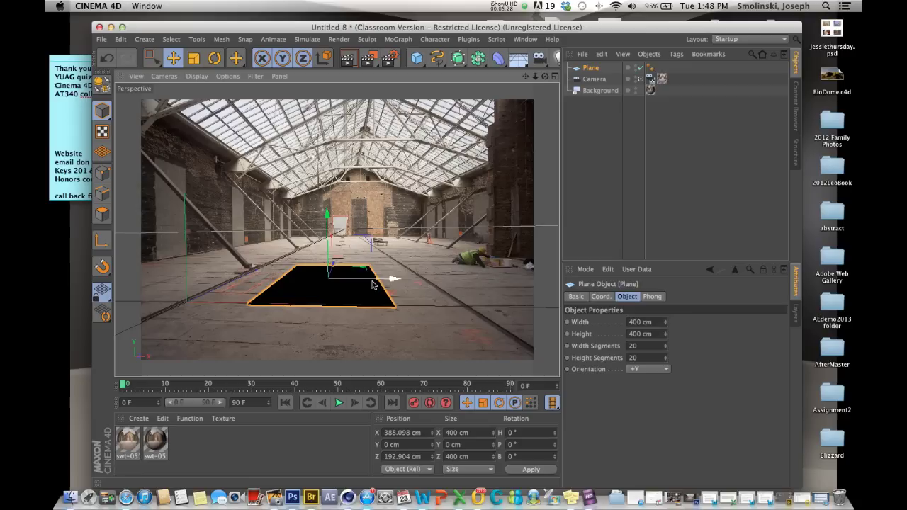
pyautogui.moveTo(381, 280); pyautogui.dragTo(334, 263)
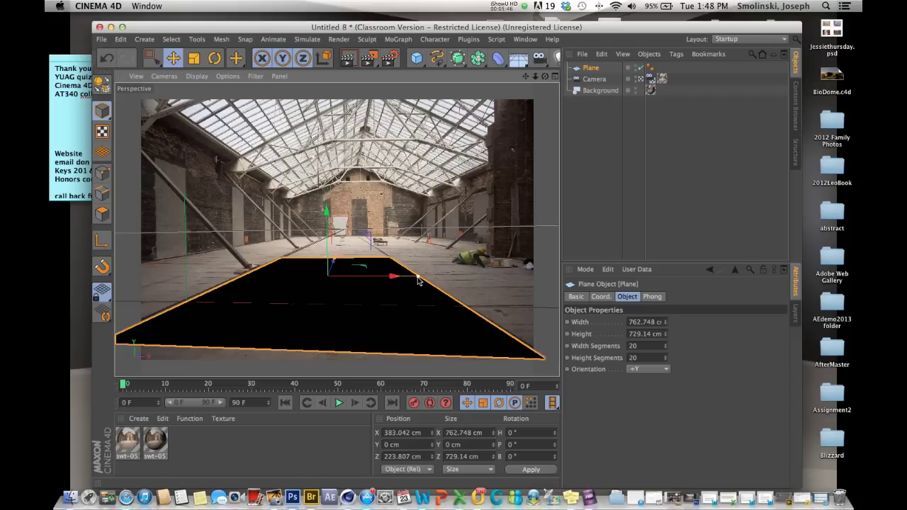
pyautogui.moveTo(418, 281); pyautogui.dragTo(500, 279)
pyautogui.moveTo(335, 260); pyautogui.dragTo(336, 255)
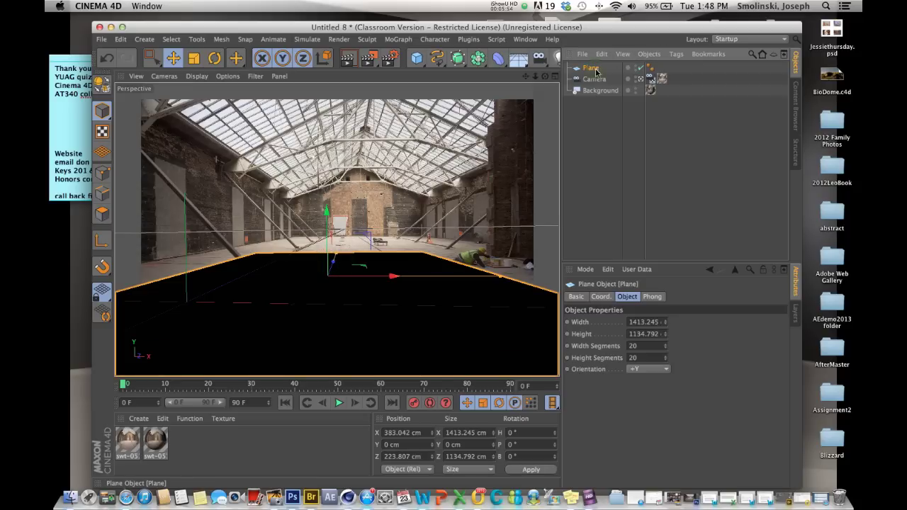
# - Apply the camera-mapped swt-05 photo material to the Plane with Frontal projection
pyautogui.click(152, 445)
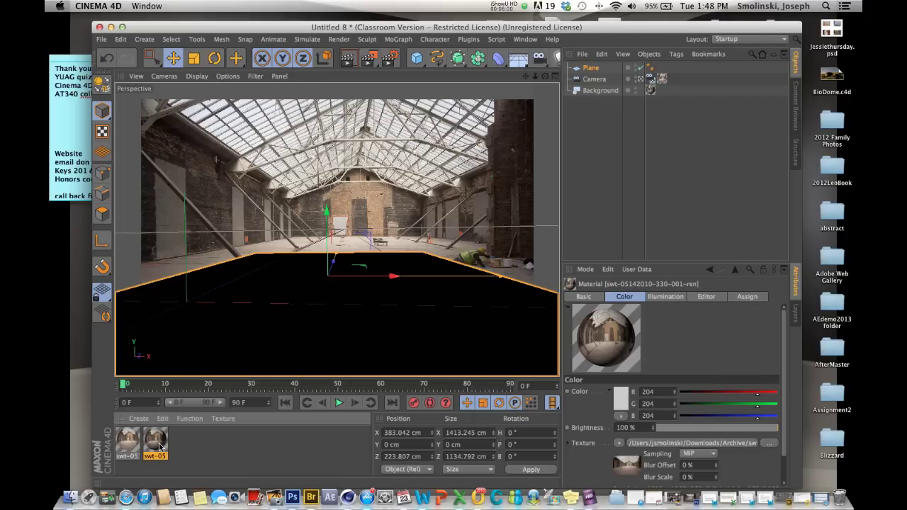
pyautogui.moveTo(160, 446); pyautogui.dragTo(591, 68)
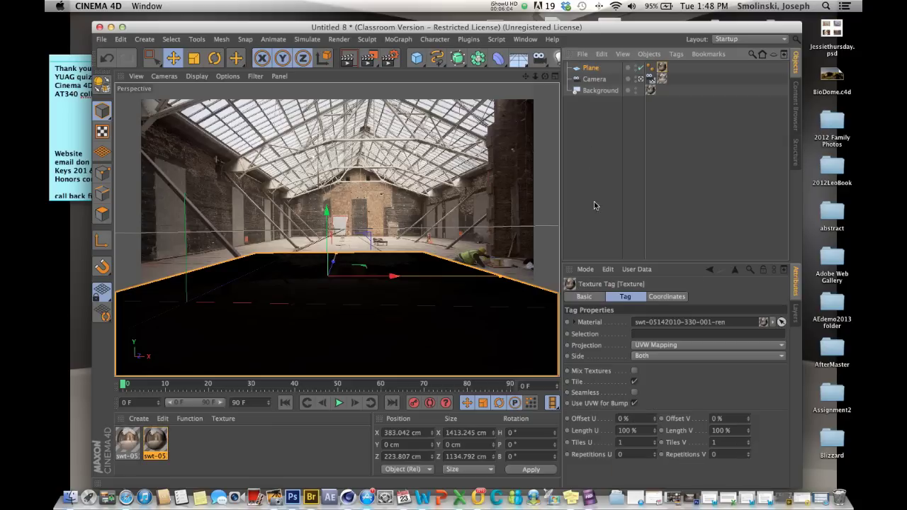
pyautogui.click(683, 350)
# - Confirm Frontal projection and give the Plane a Compositing tag with Compositing Background enabled
pyautogui.click(681, 403)
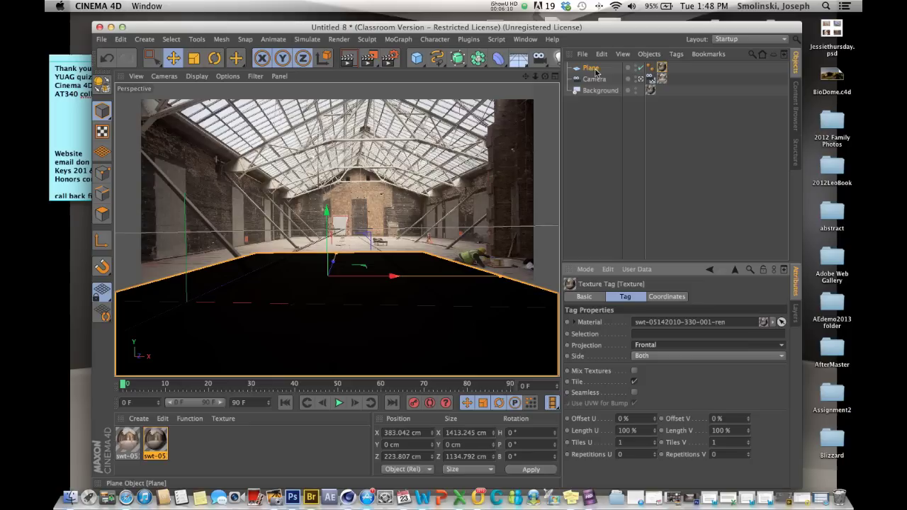
pyautogui.click(676, 53)
pyautogui.moveTo(685, 71)
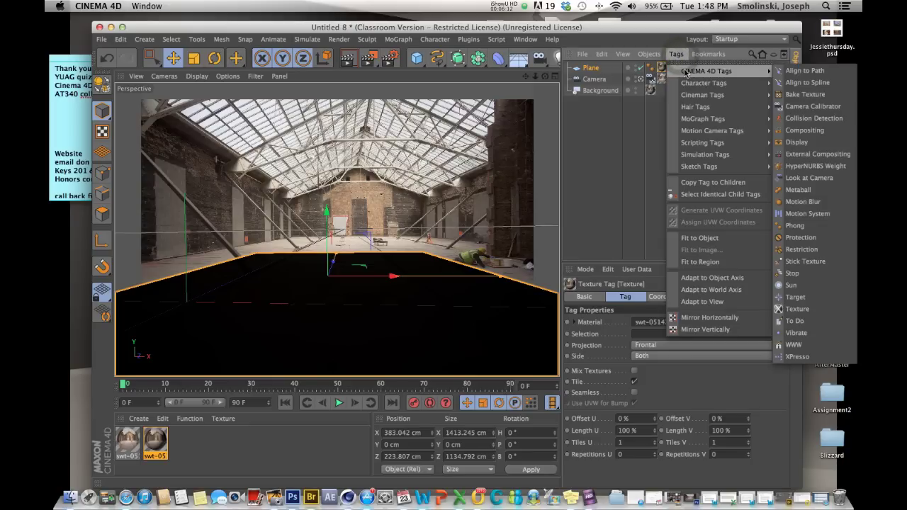
pyautogui.click(801, 133)
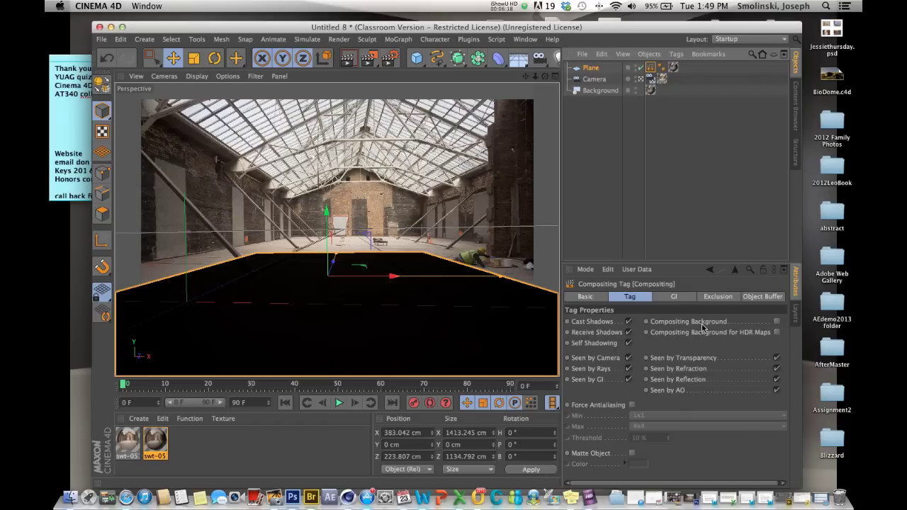
pyautogui.click(777, 321)
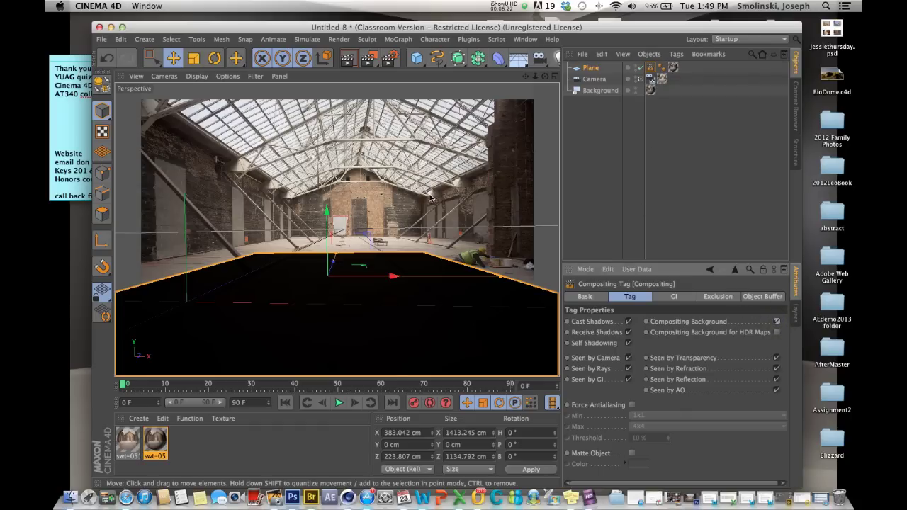
# - Render a preview of the composited floor
pyautogui.click(348, 60)
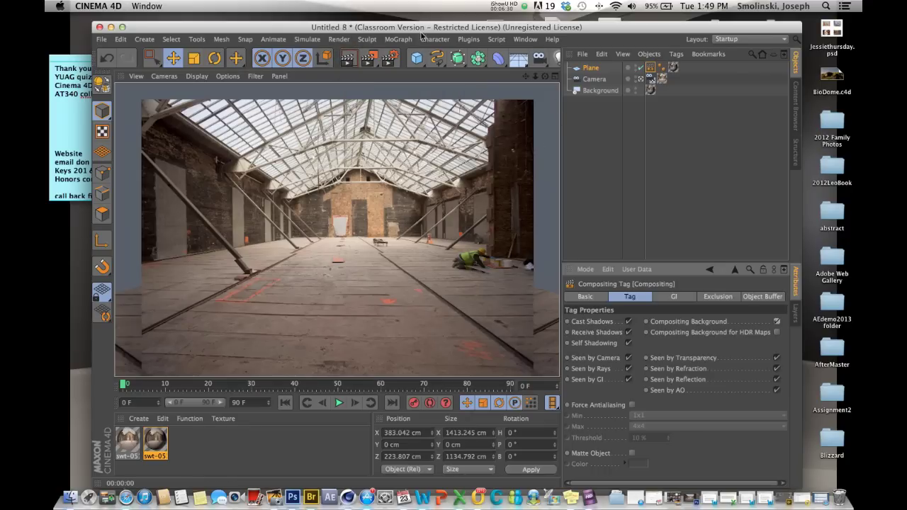
pyautogui.click(498, 7)
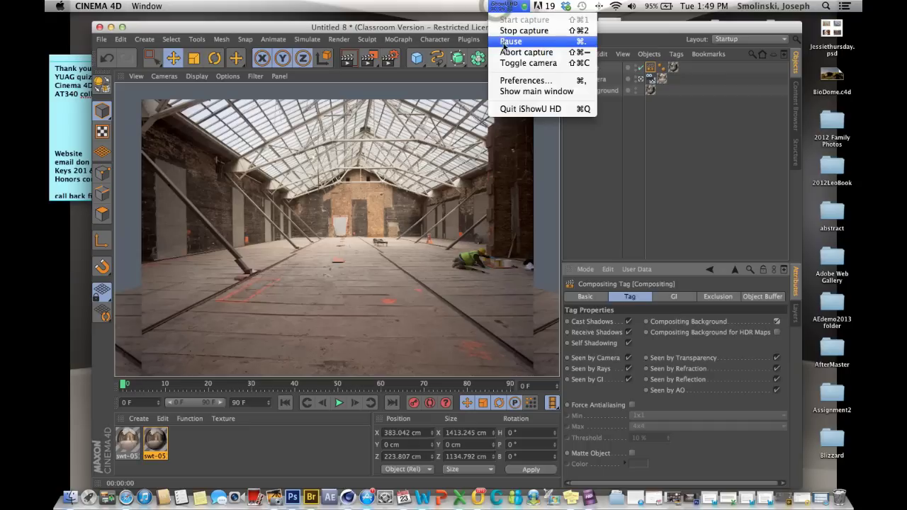
pyautogui.click(506, 42)
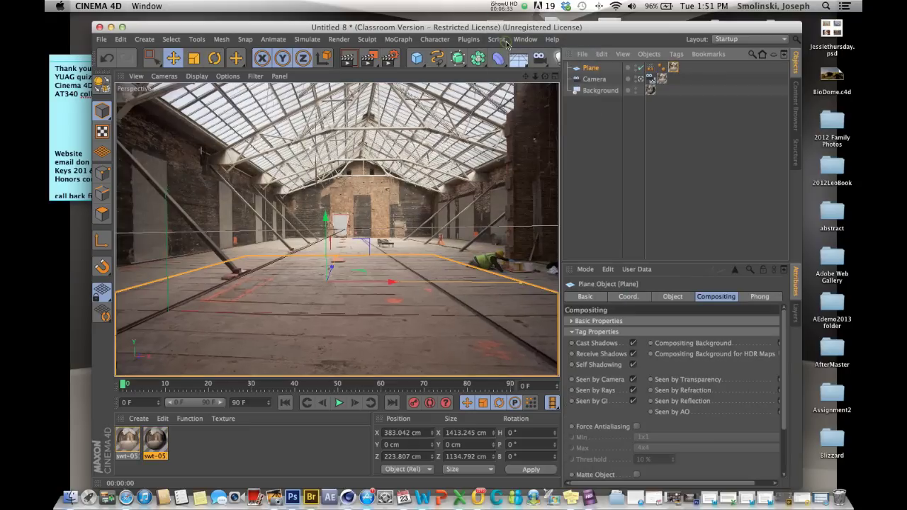
# - Load the Flourscen asset from the Content Browser into the scene
pyautogui.click(796, 106)
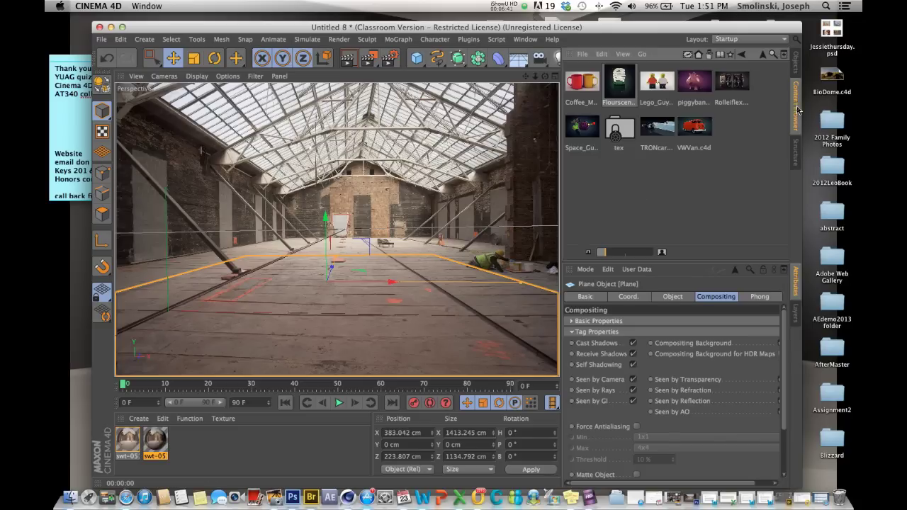
pyautogui.doubleClick(618, 85)
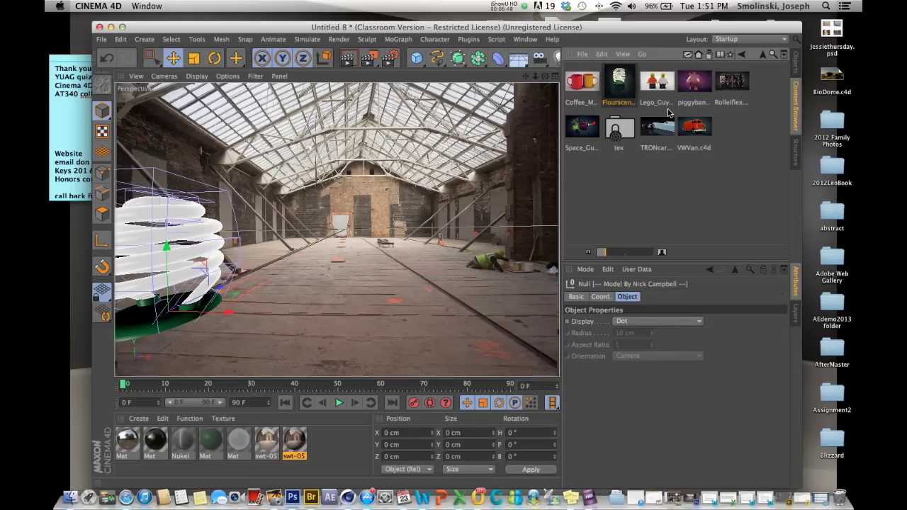
pyautogui.click(795, 62)
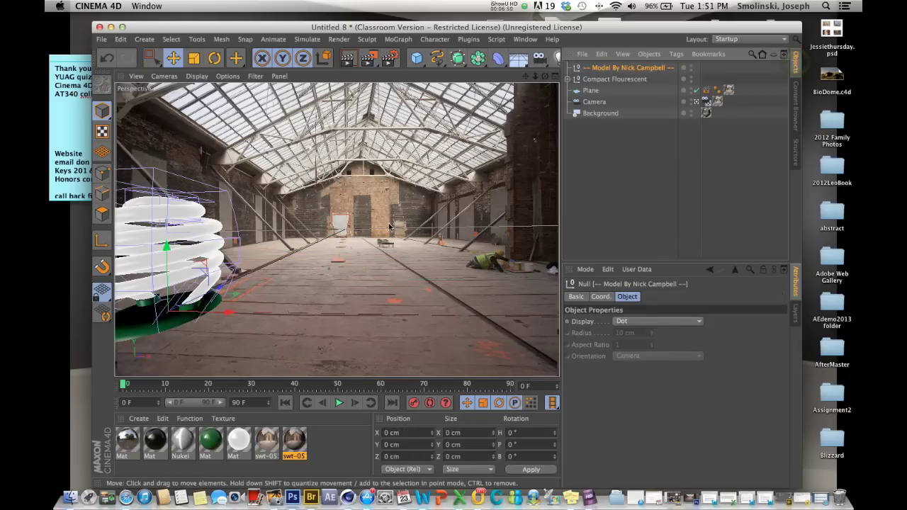
# - Move Compact Flourescent along Z, X and Y to roughly 626, 293, 597 cm
pyautogui.press('h')
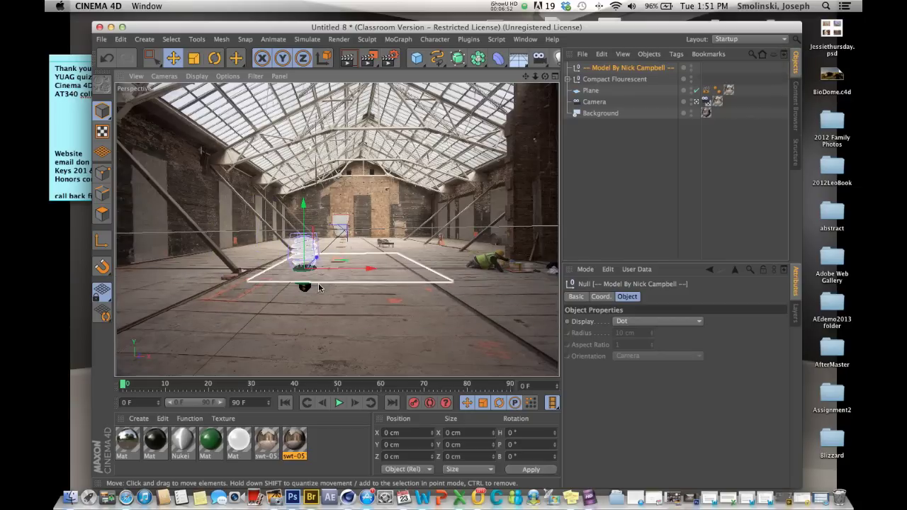
pyautogui.moveTo(526, 76); pyautogui.dragTo(542, 84)
pyautogui.moveTo(225, 277)
pyautogui.mouseDown()
pyautogui.moveTo(221, 284)
pyautogui.moveTo(234, 280)
pyautogui.moveTo(222, 283)
pyautogui.mouseUp()
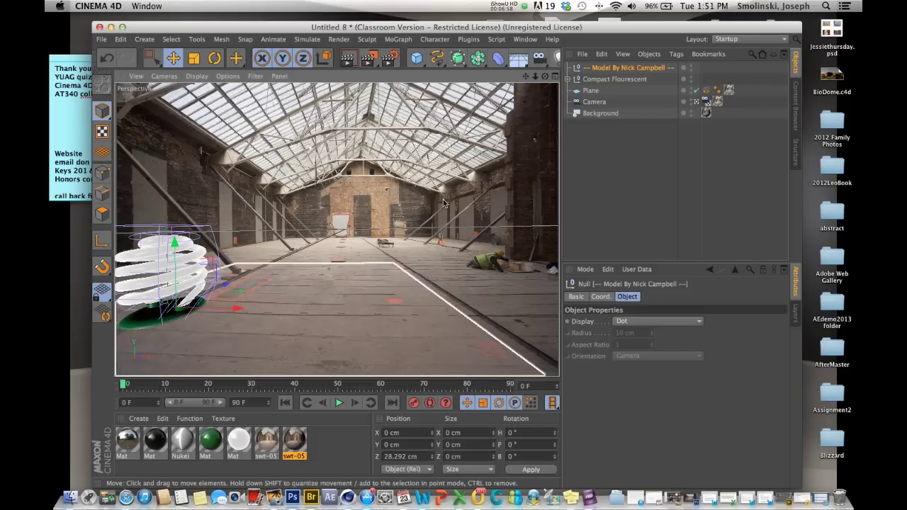
pyautogui.click(613, 79)
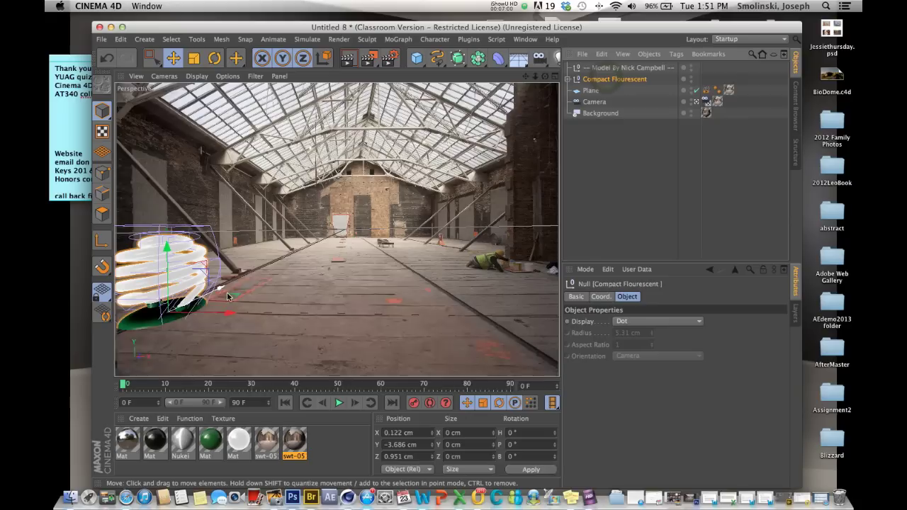
pyautogui.moveTo(276, 249); pyautogui.dragTo(408, 273)
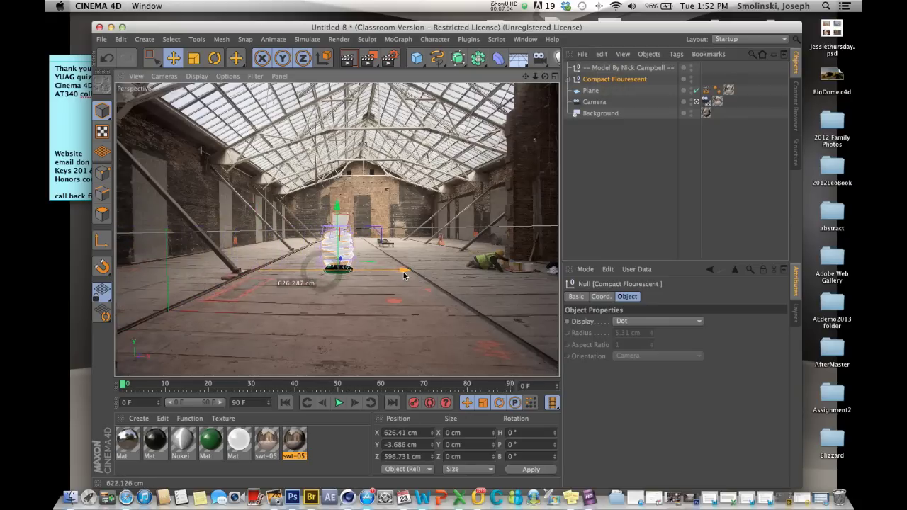
pyautogui.moveTo(337, 213); pyautogui.dragTo(338, 169)
# - Move the floor Plane back and sideways, and stretch its Size Z to 1859 cm
pyautogui.click(590, 90)
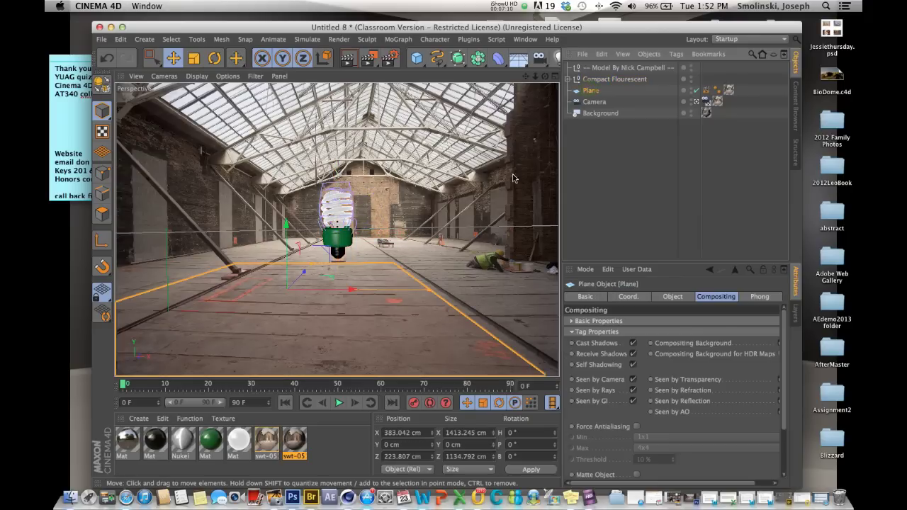
pyautogui.moveTo(316, 270); pyautogui.dragTo(313, 262)
pyautogui.moveTo(367, 278); pyautogui.dragTo(392, 275)
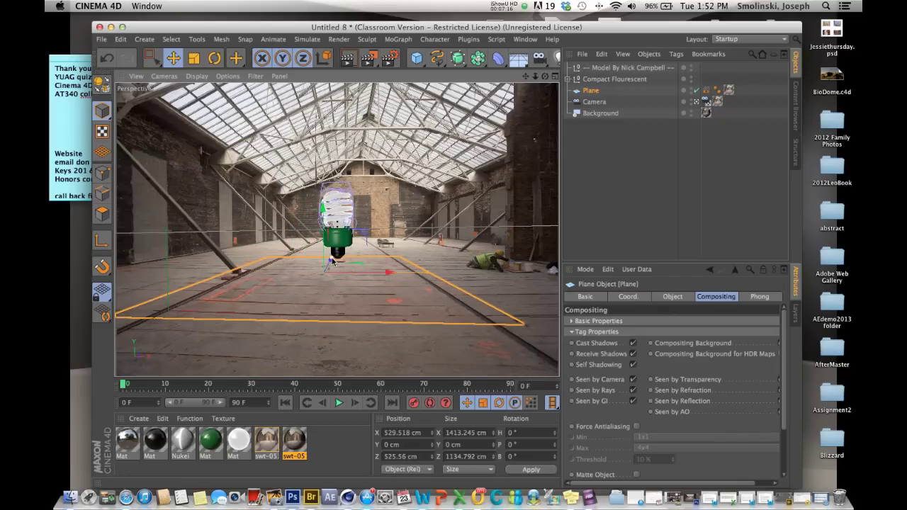
pyautogui.moveTo(334, 258); pyautogui.dragTo(334, 253)
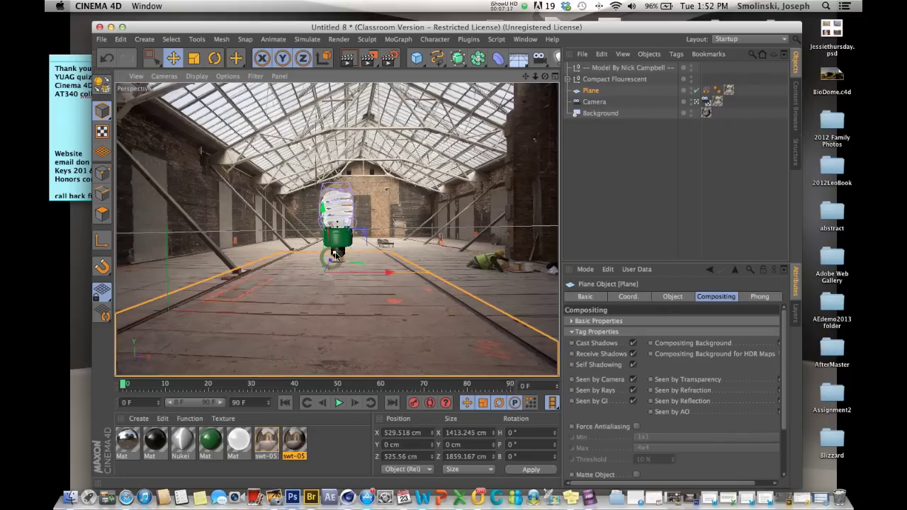
pyautogui.click(501, 7)
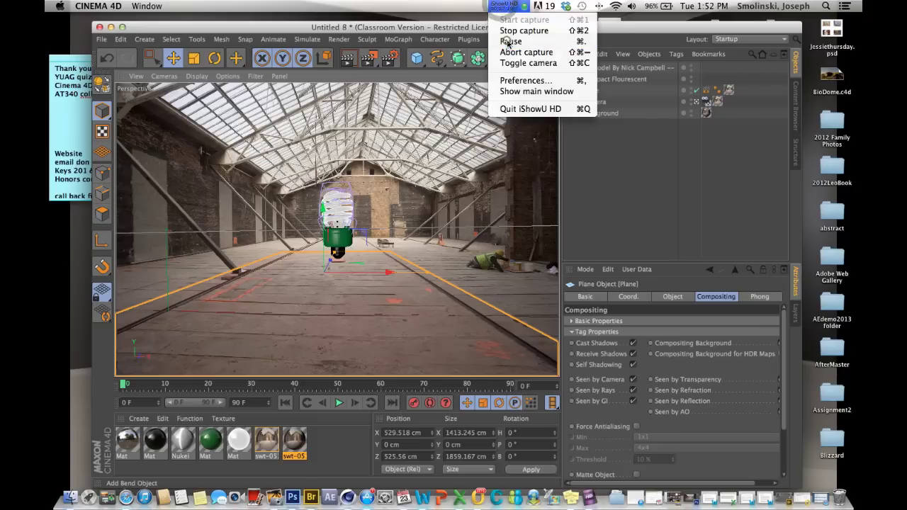
pyautogui.click(509, 43)
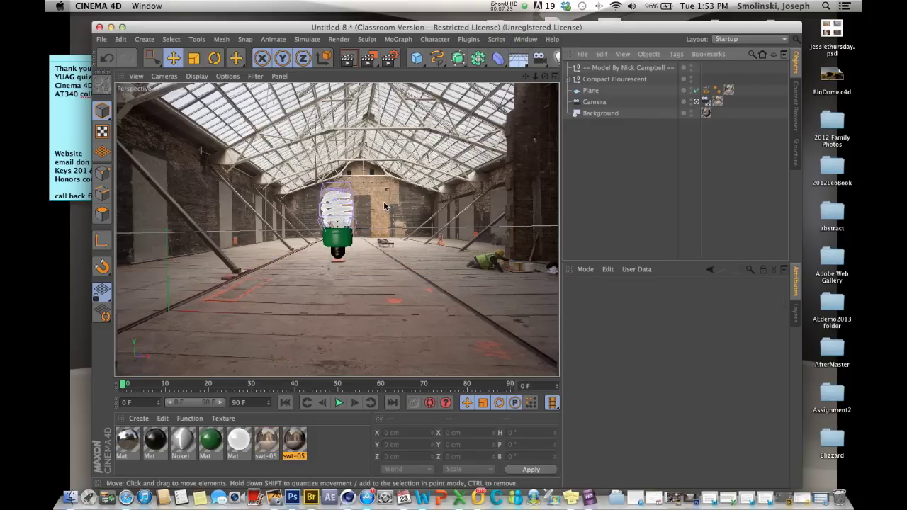
# - Pull the Compact Flourescent group forward to Z 311.326 cm in the Top view
pyautogui.click(608, 79)
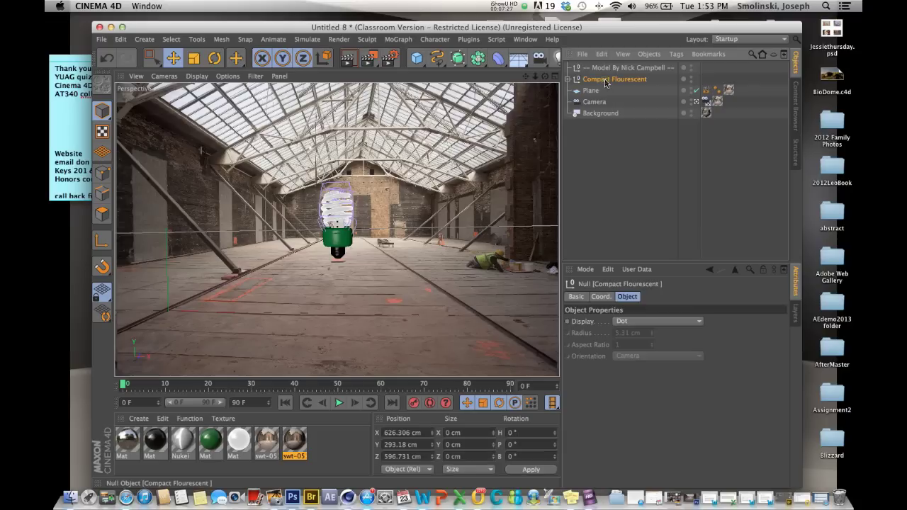
pyautogui.click(553, 76)
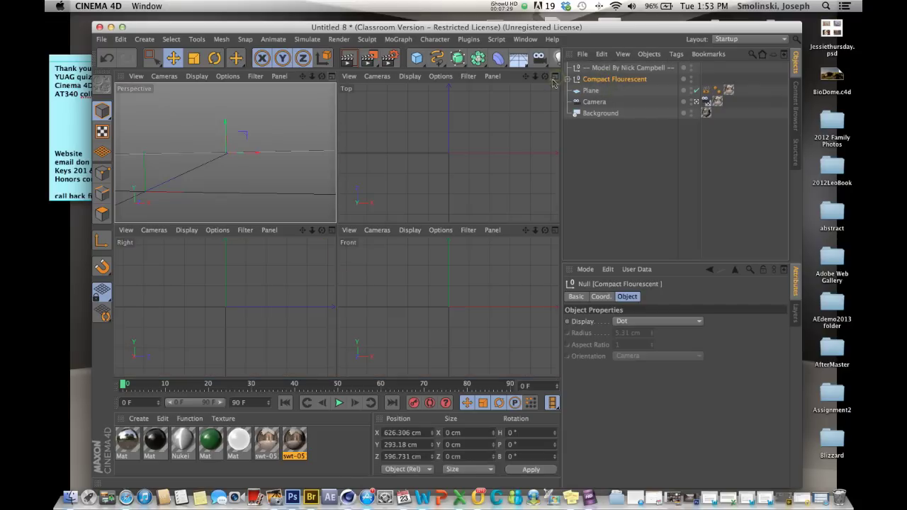
pyautogui.moveTo(535, 76); pyautogui.dragTo(488, 112)
pyautogui.click(334, 78)
pyautogui.click(333, 78)
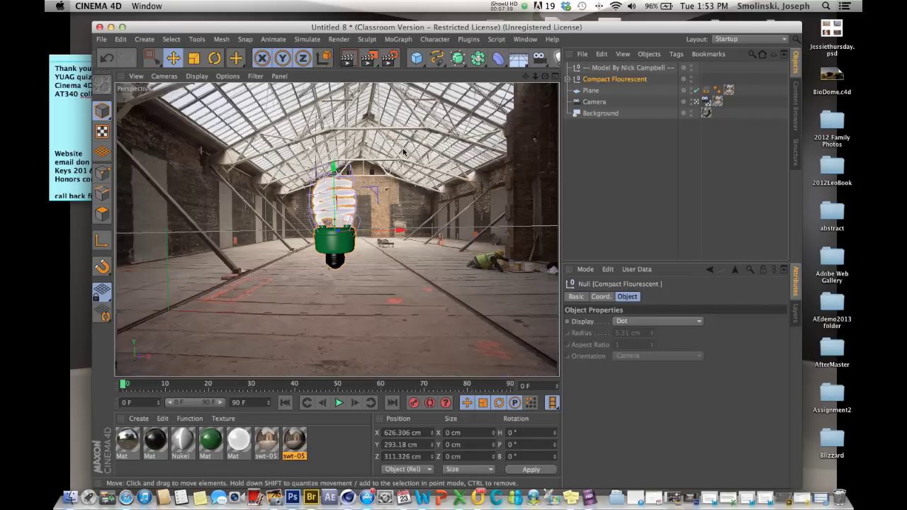
# - Add a Light at 2086.613, 6650.882, 6573.358 cm, far behind and above the bulb, and render
pyautogui.click(556, 59)
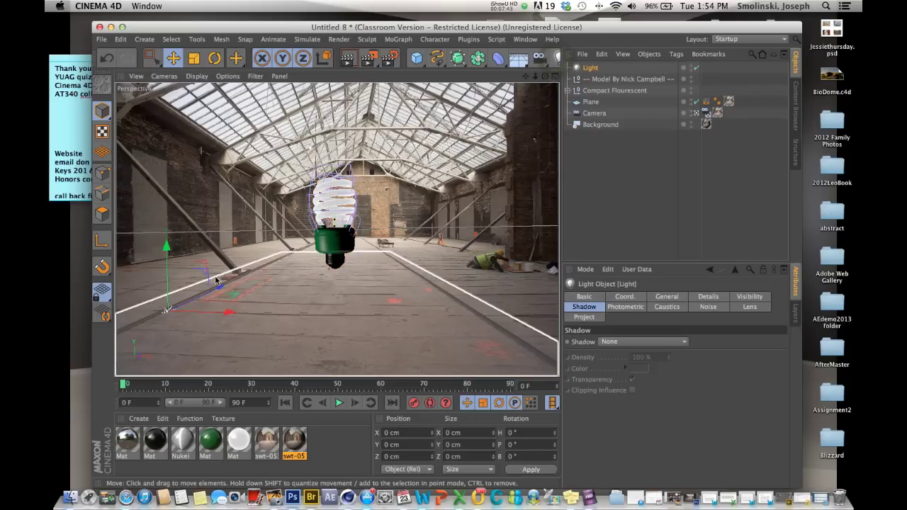
pyautogui.moveTo(221, 289); pyautogui.dragTo(315, 245)
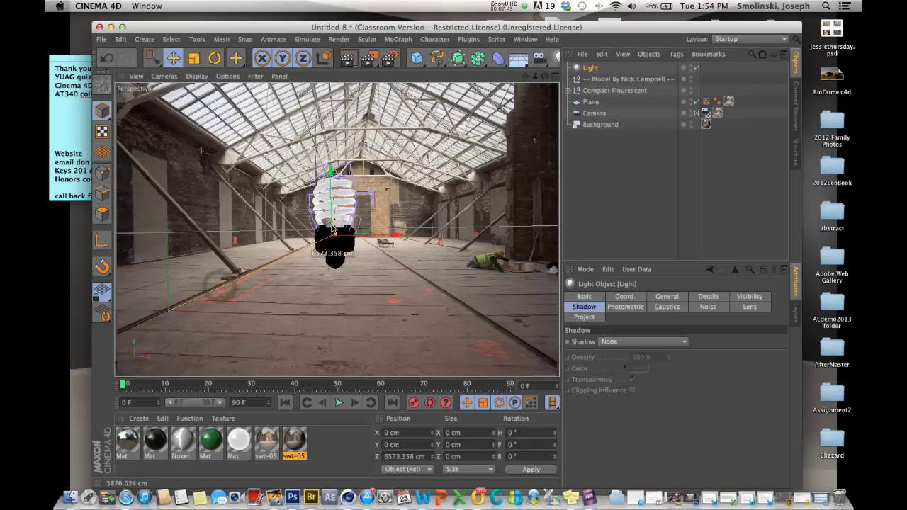
pyautogui.moveTo(222, 287); pyautogui.dragTo(333, 238)
pyautogui.moveTo(391, 239); pyautogui.dragTo(445, 238)
pyautogui.moveTo(387, 183); pyautogui.dragTo(387, 75)
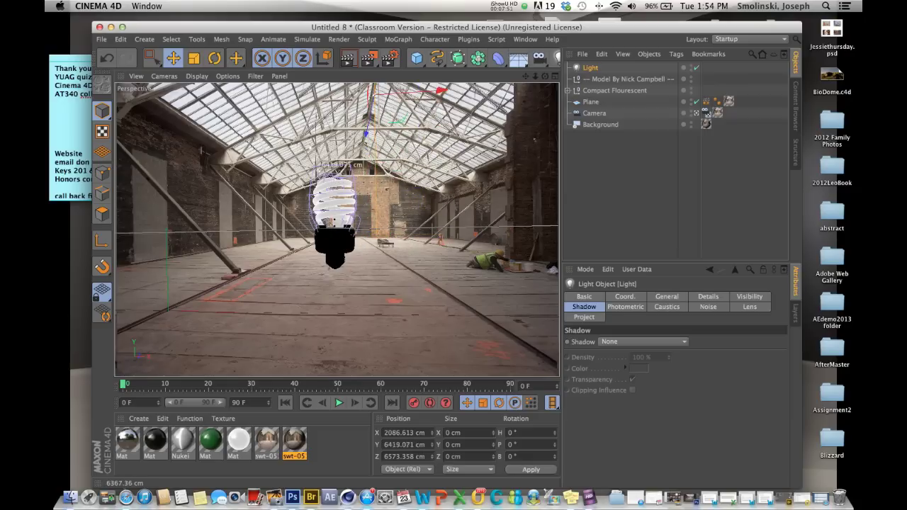
pyautogui.click(348, 60)
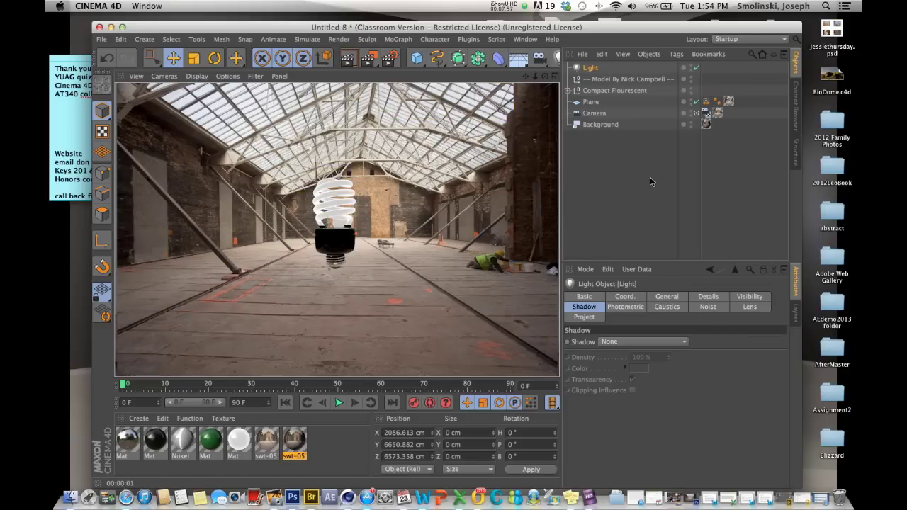
# - Set the Light's shadow to Shadow Maps (Soft) with 90% density
pyautogui.click(591, 68)
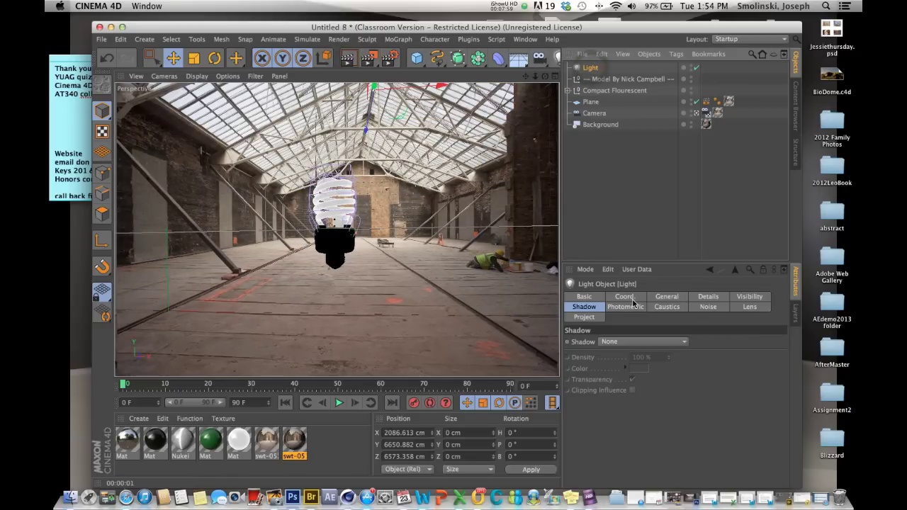
pyautogui.click(594, 312)
pyautogui.click(639, 348)
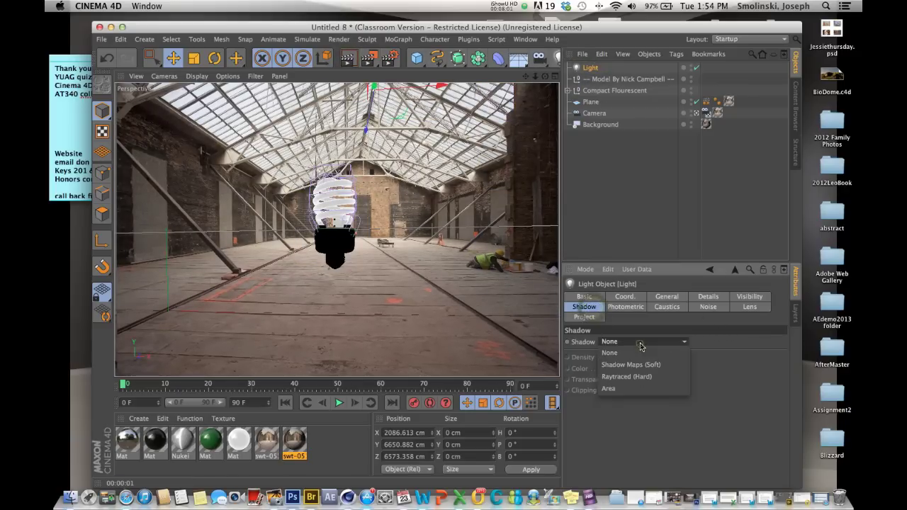
pyautogui.click(642, 365)
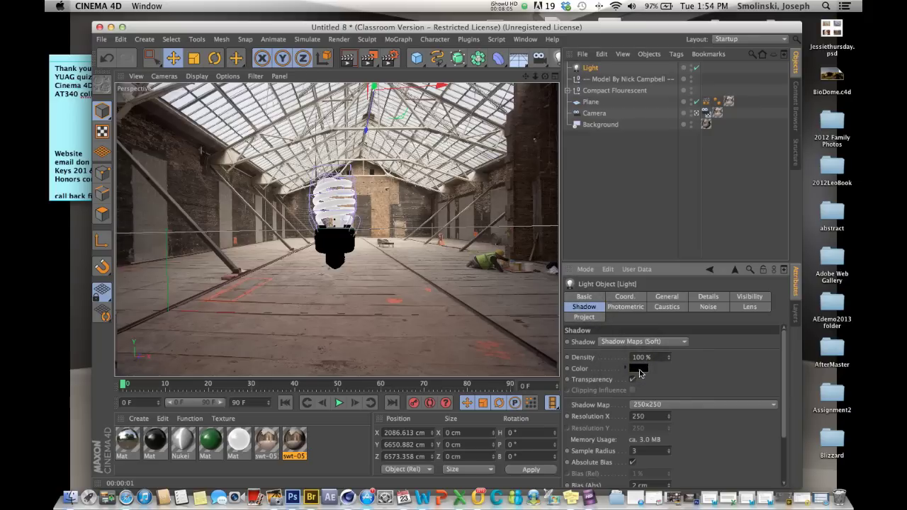
# - Make the shadow colour dark brown and render a preview of the shadow
pyautogui.click(639, 369)
pyautogui.click(623, 334)
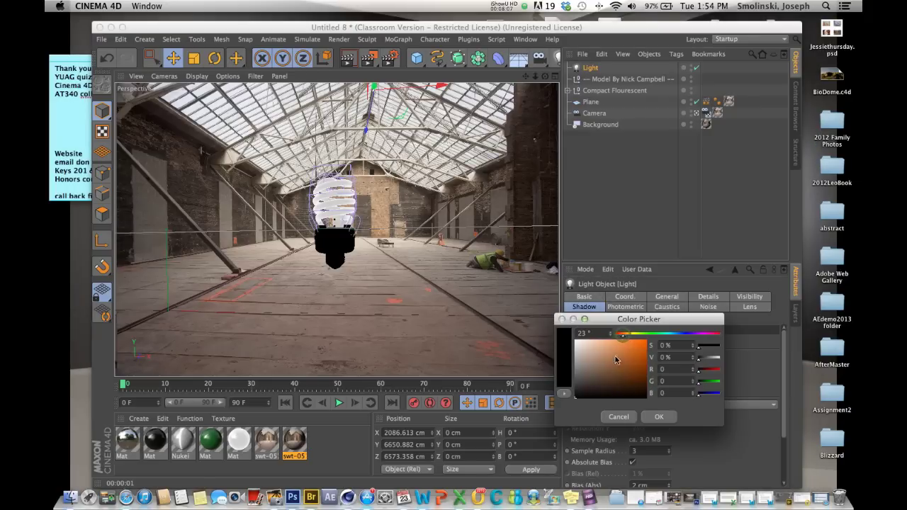
pyautogui.click(608, 386)
pyautogui.click(654, 416)
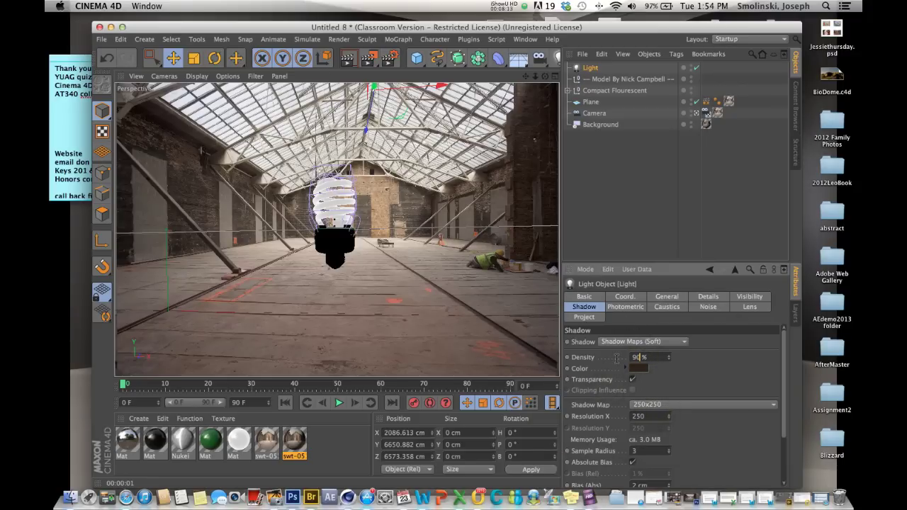
pyautogui.click(347, 59)
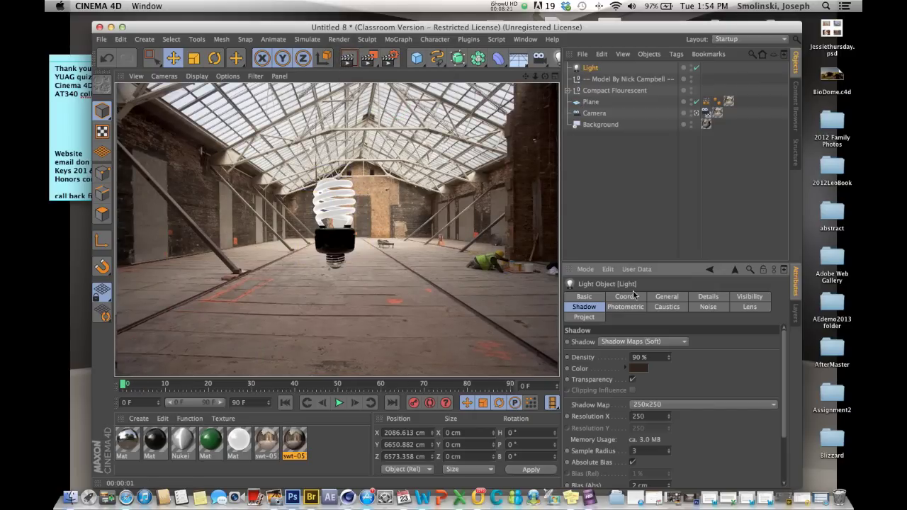
# - Move the Light left and up to X -160.062 cm, Y 1104.06 cm, then render
pyautogui.click(503, 6)
pyautogui.click(504, 41)
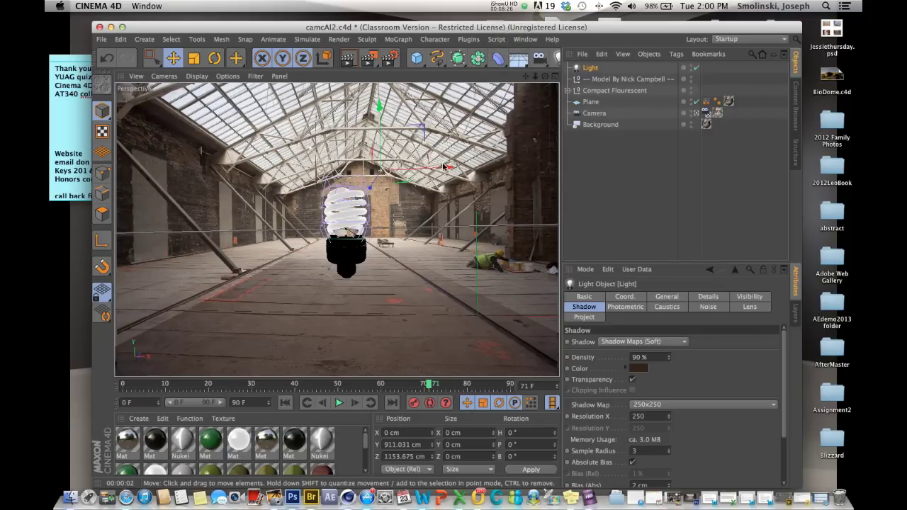
pyautogui.moveTo(445, 167); pyautogui.dragTo(434, 168)
pyautogui.moveTo(370, 115); pyautogui.dragTo(368, 88)
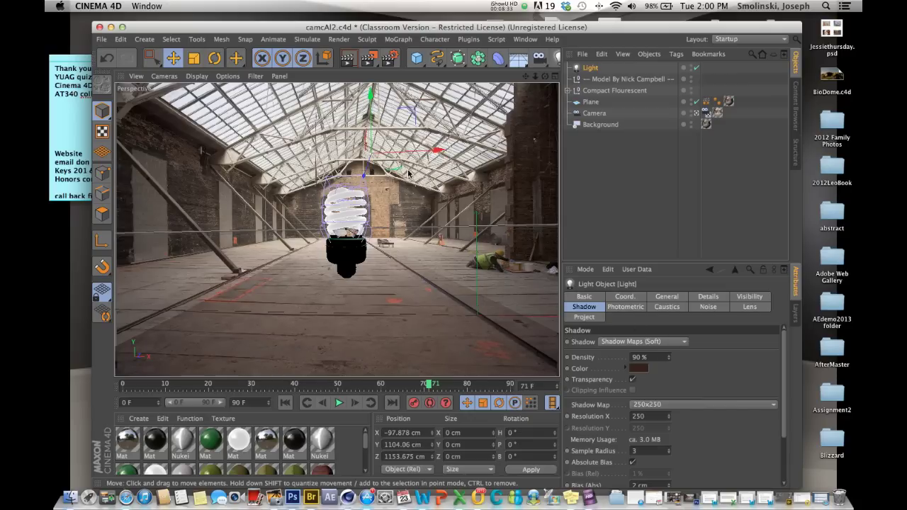
pyautogui.moveTo(437, 150); pyautogui.dragTo(430, 150)
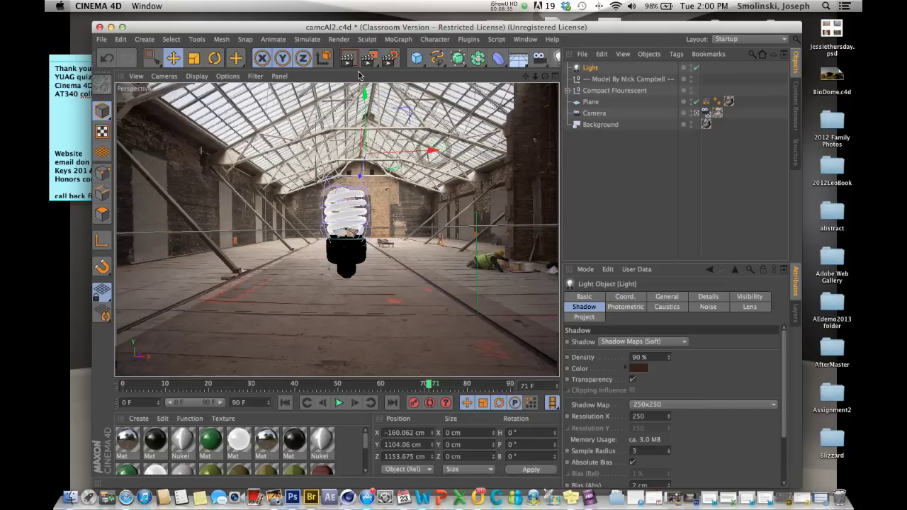
pyautogui.click(348, 60)
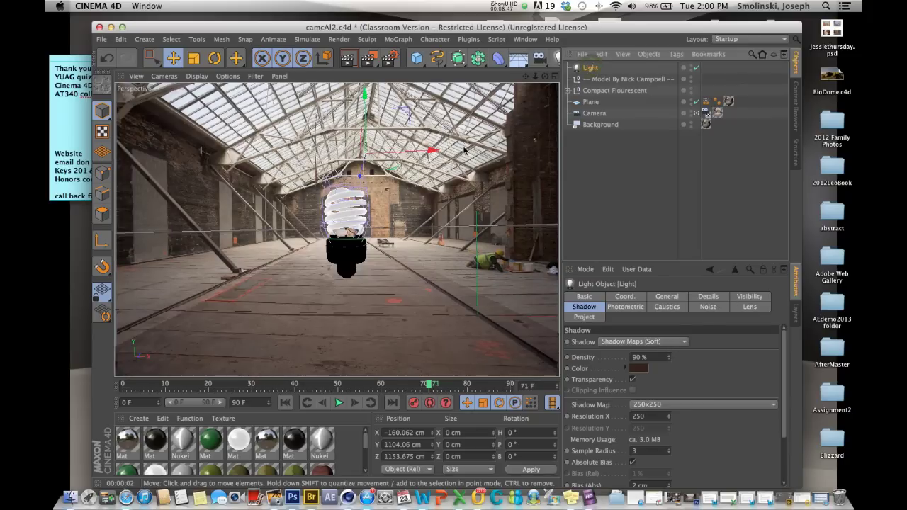
# - In four views, raise the Light to Y 2999.948 cm and Z 2011.015 cm, then render
pyautogui.click(554, 77)
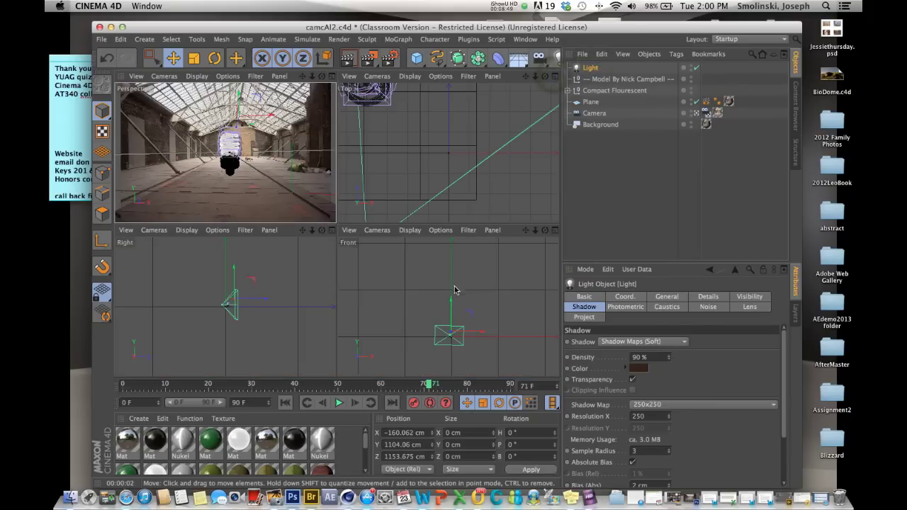
pyautogui.moveTo(452, 302); pyautogui.dragTo(451, 287)
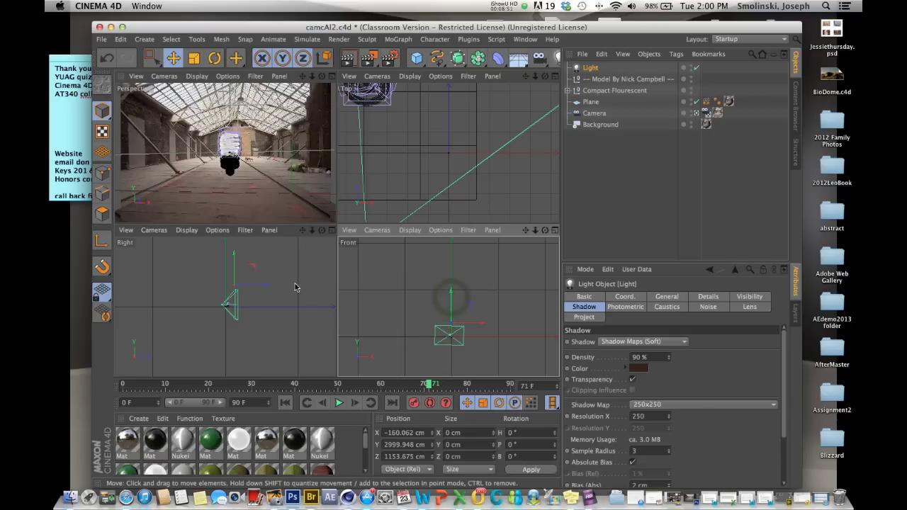
pyautogui.moveTo(264, 285); pyautogui.dragTo(272, 285)
pyautogui.press('F1')
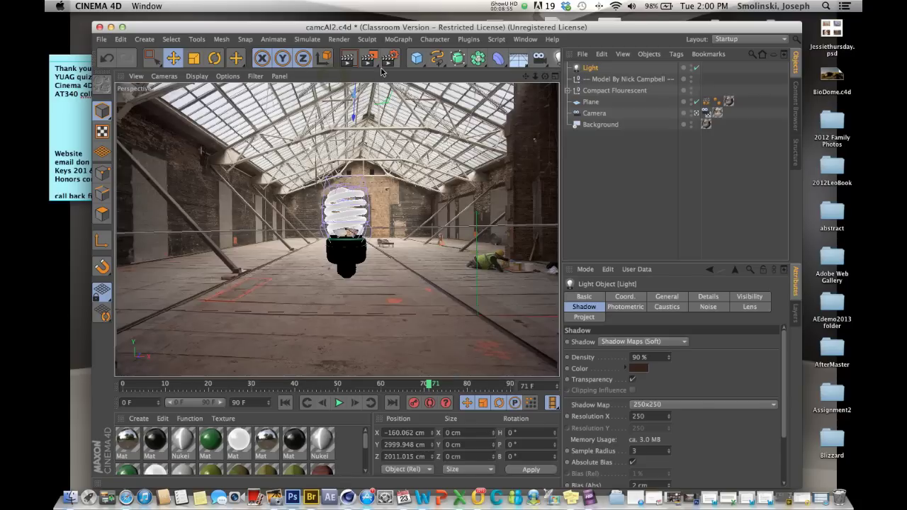
pyautogui.click(350, 64)
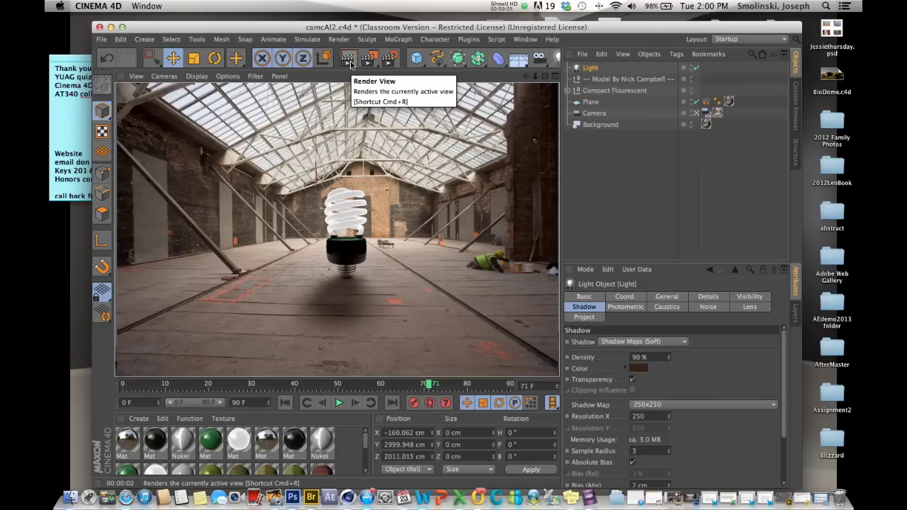
# - Show the Camera's Camera Calibrator settings and re-render the view
pyautogui.click(709, 115)
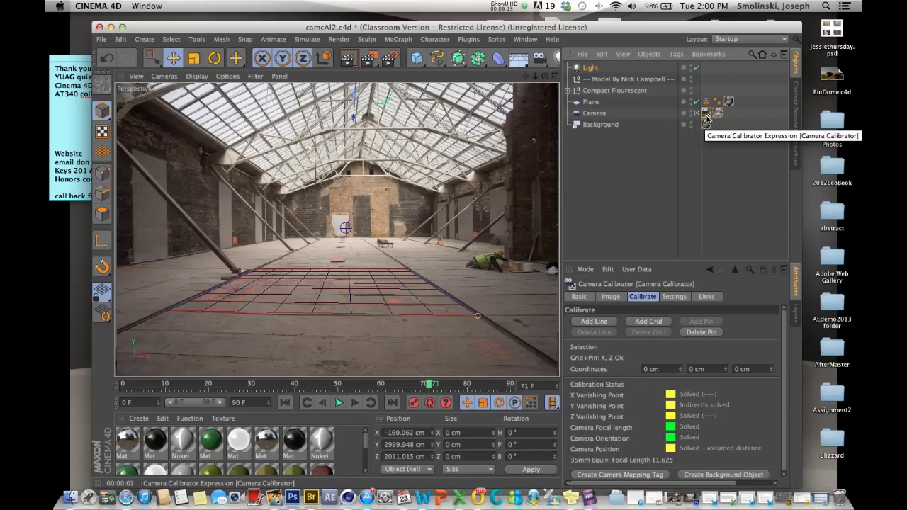
pyautogui.click(347, 61)
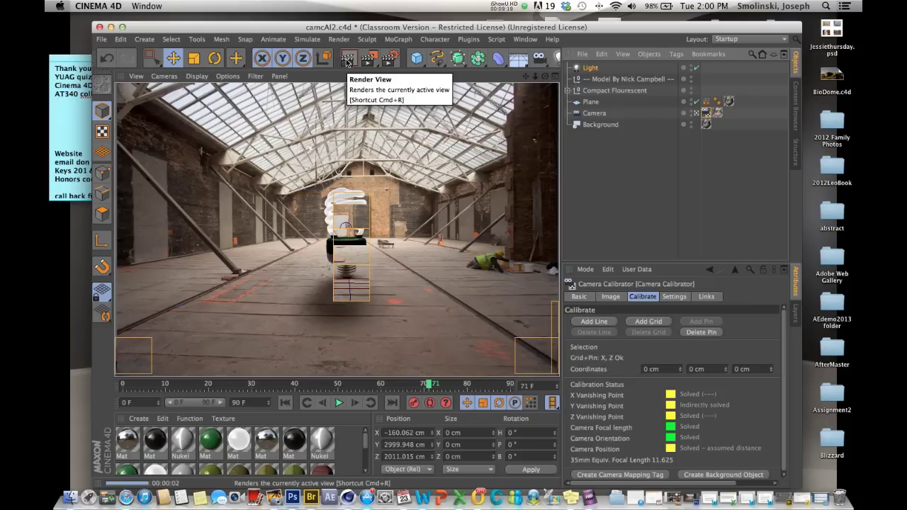